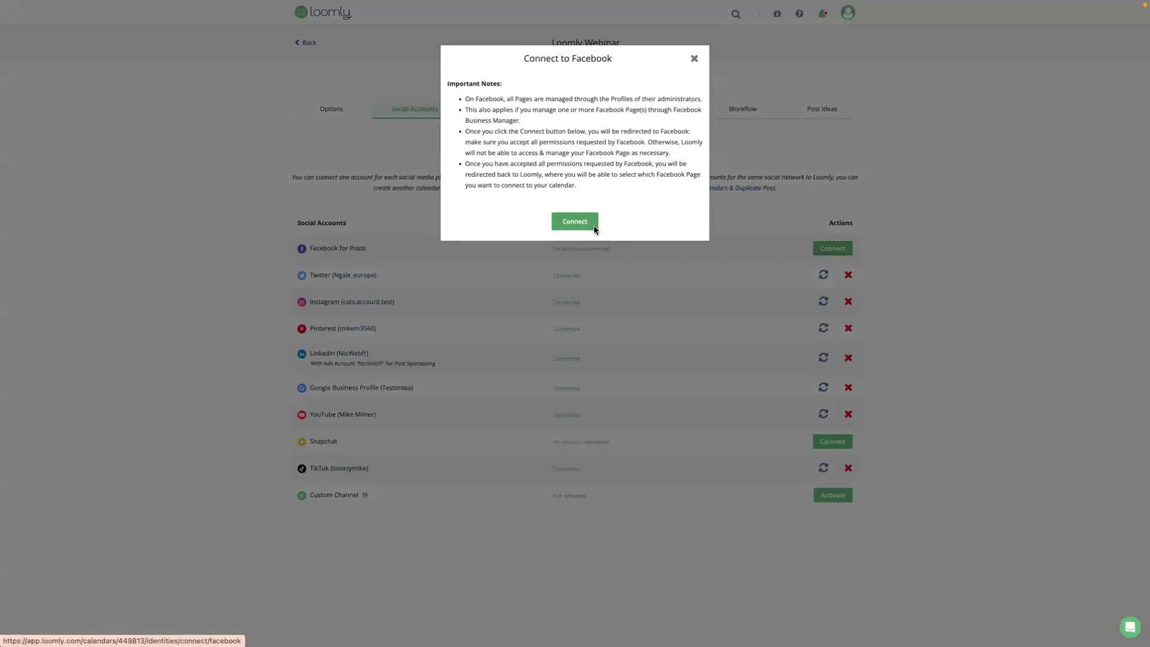
Start the Facebook connection and fill the login form with the saved Facebook account's e-mail and password
click(592, 224)
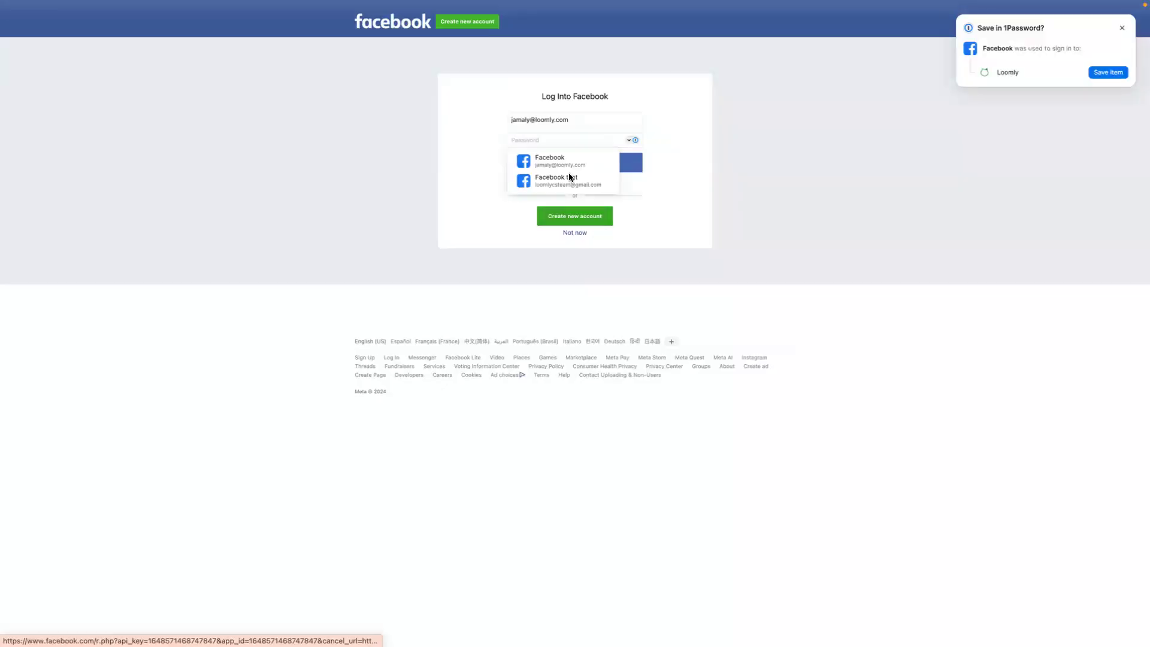
click(563, 160)
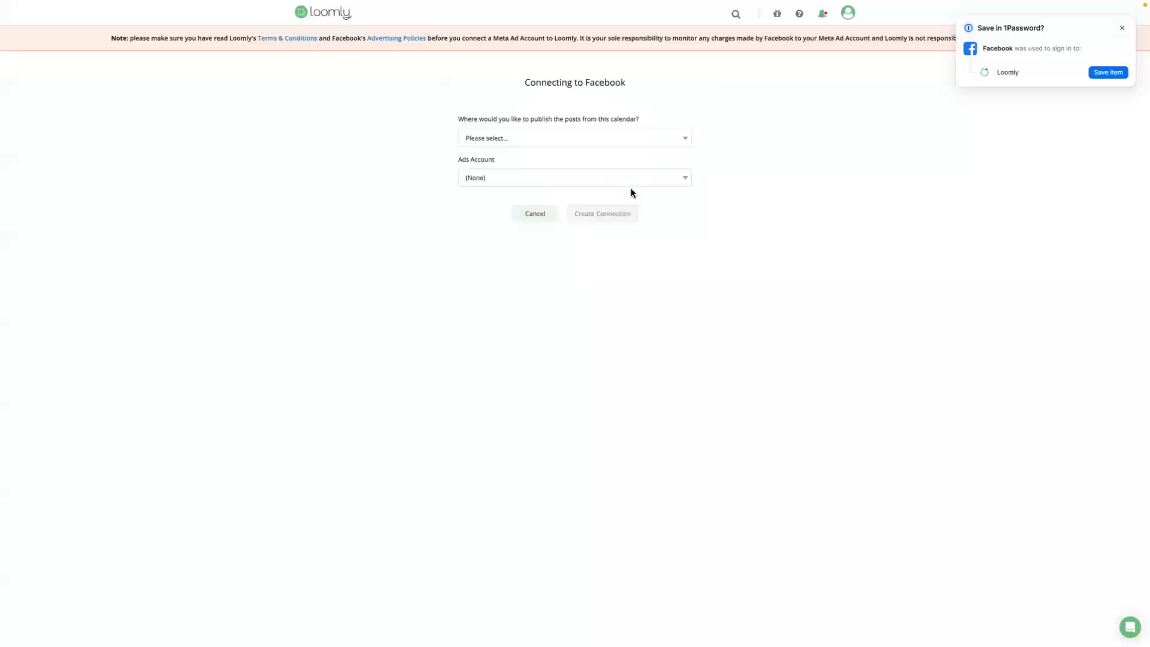
Create the Facebook connection with the Bell Bosses page as publishing destination and the personal ads account attached
click(630, 139)
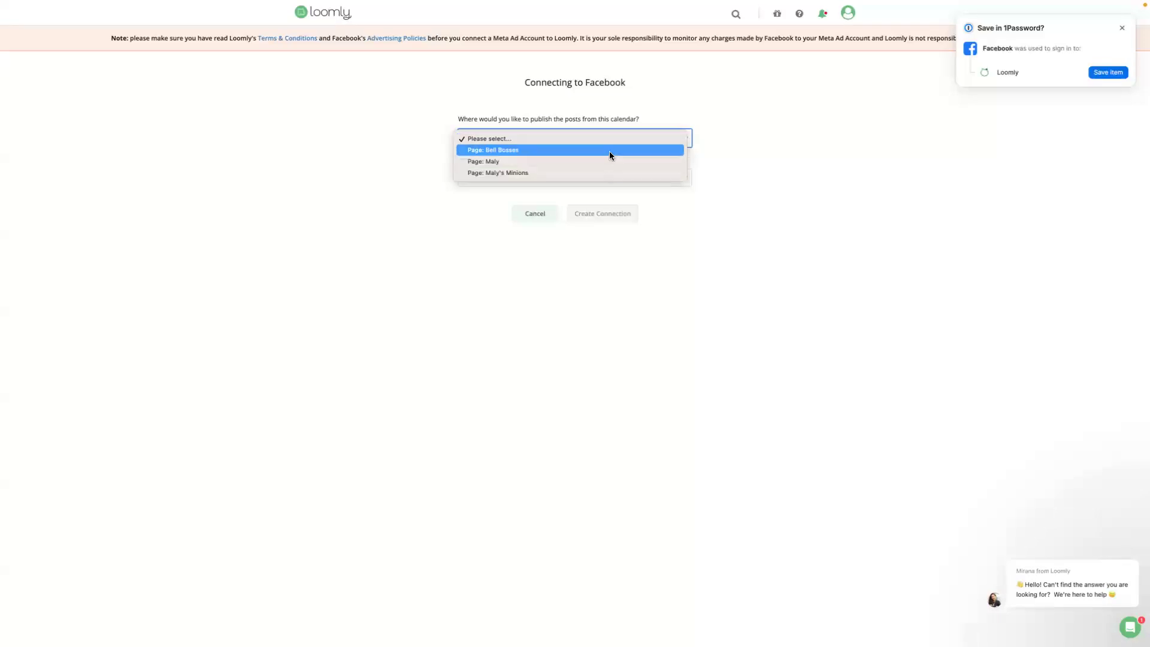
click(609, 151)
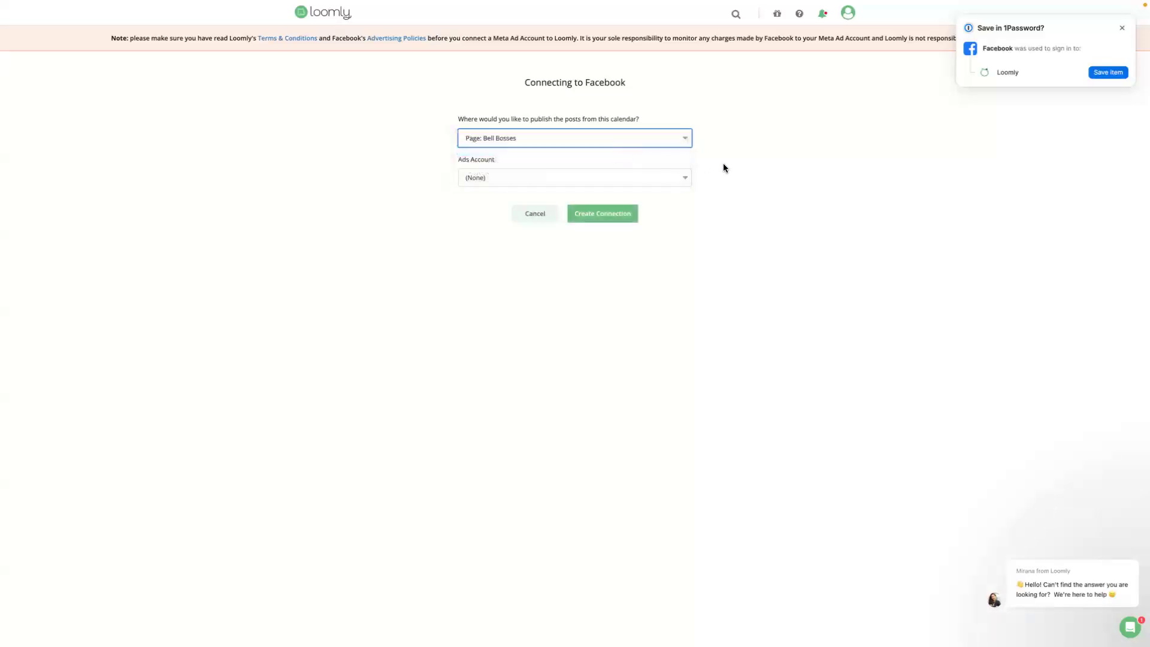
click(685, 178)
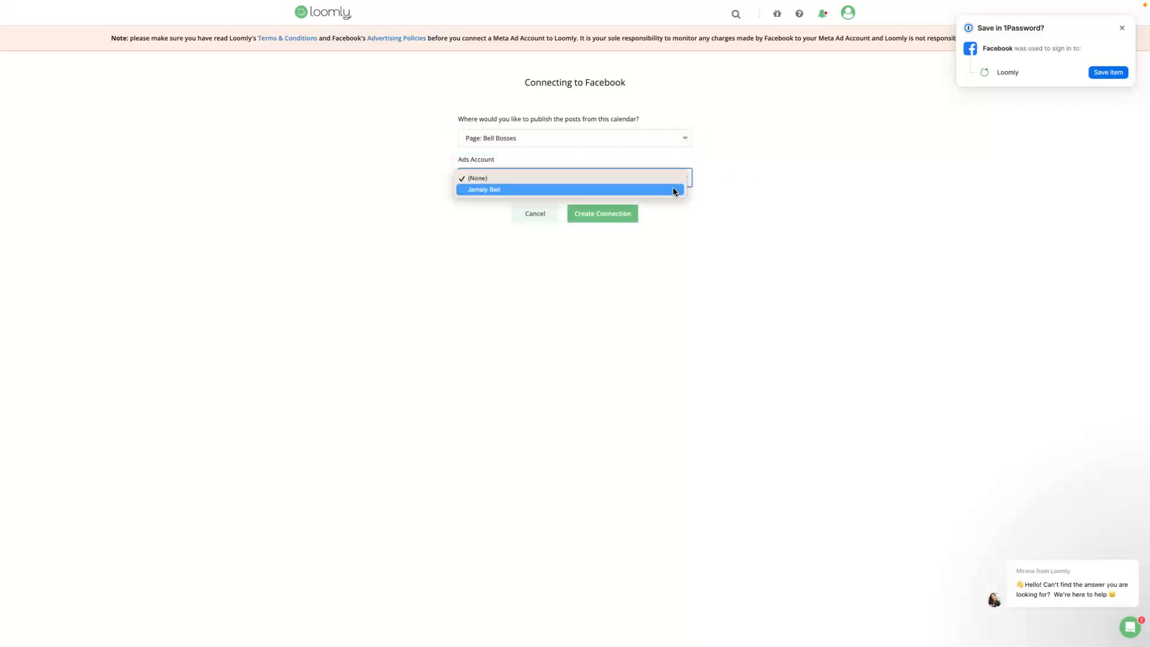
click(673, 191)
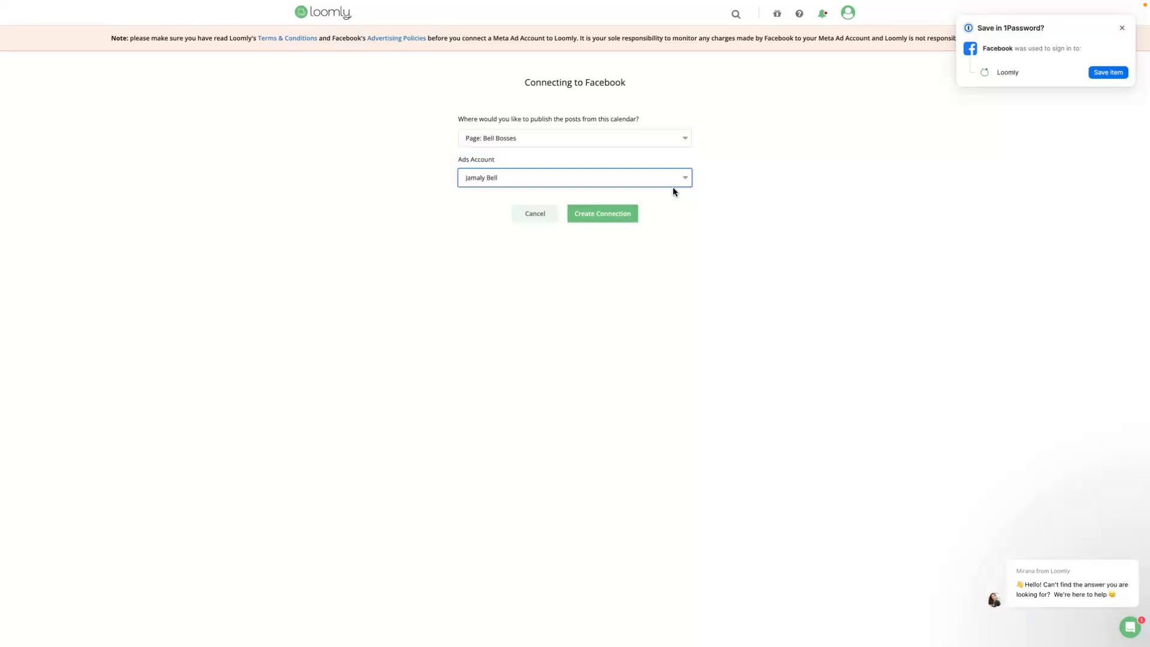
click(616, 212)
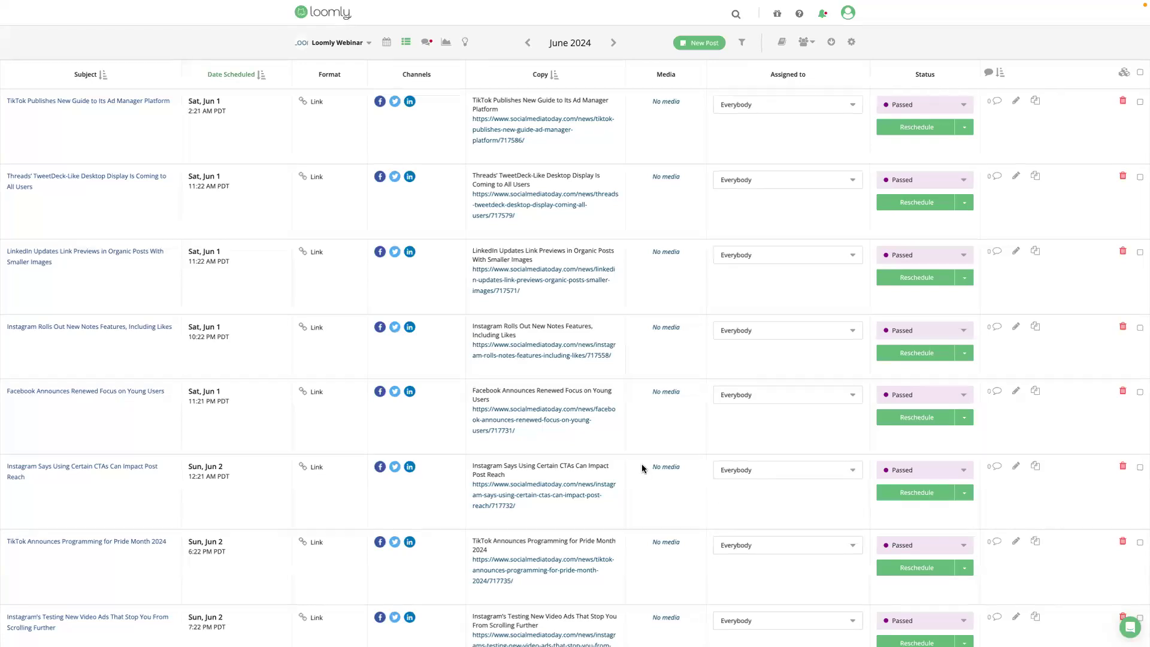
Start a new post scheduled for Jun 7, 2024 3:00 PM with the subject "Facebook Publishing" and the Flash Webinar label
click(698, 45)
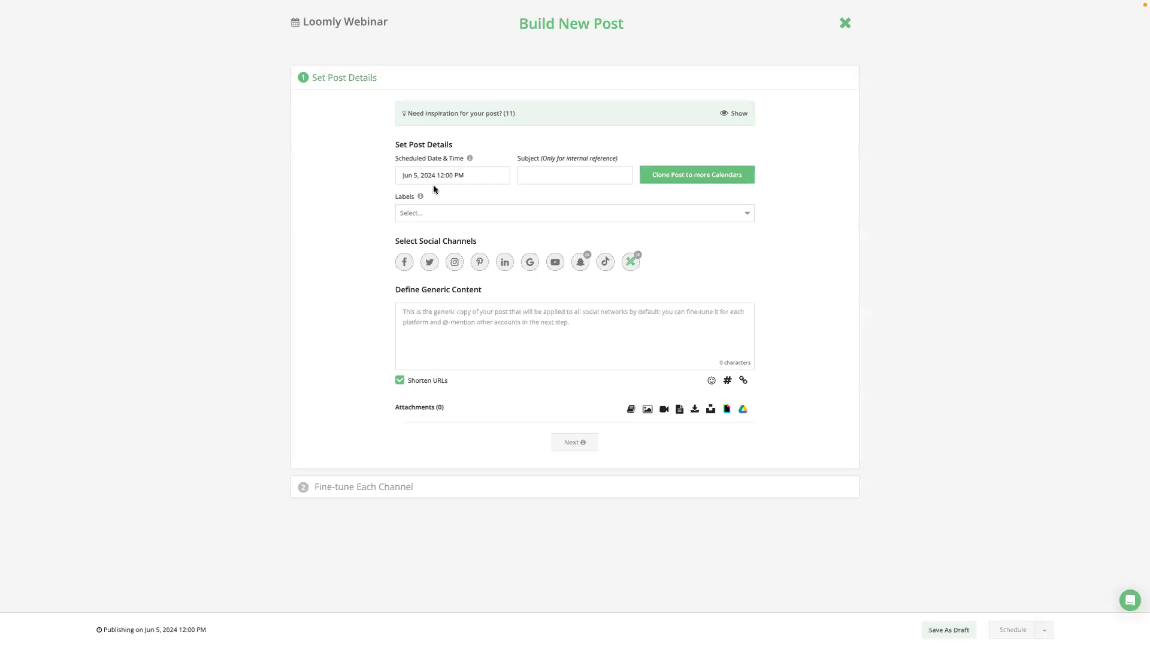
click(478, 176)
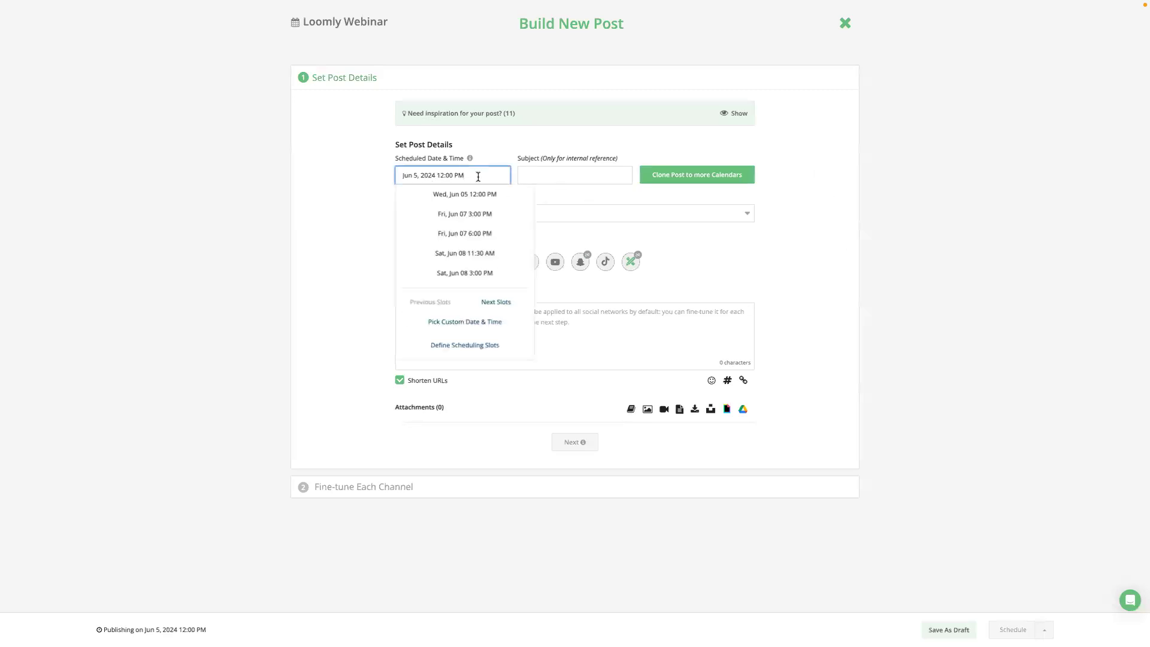
click(492, 213)
click(587, 179)
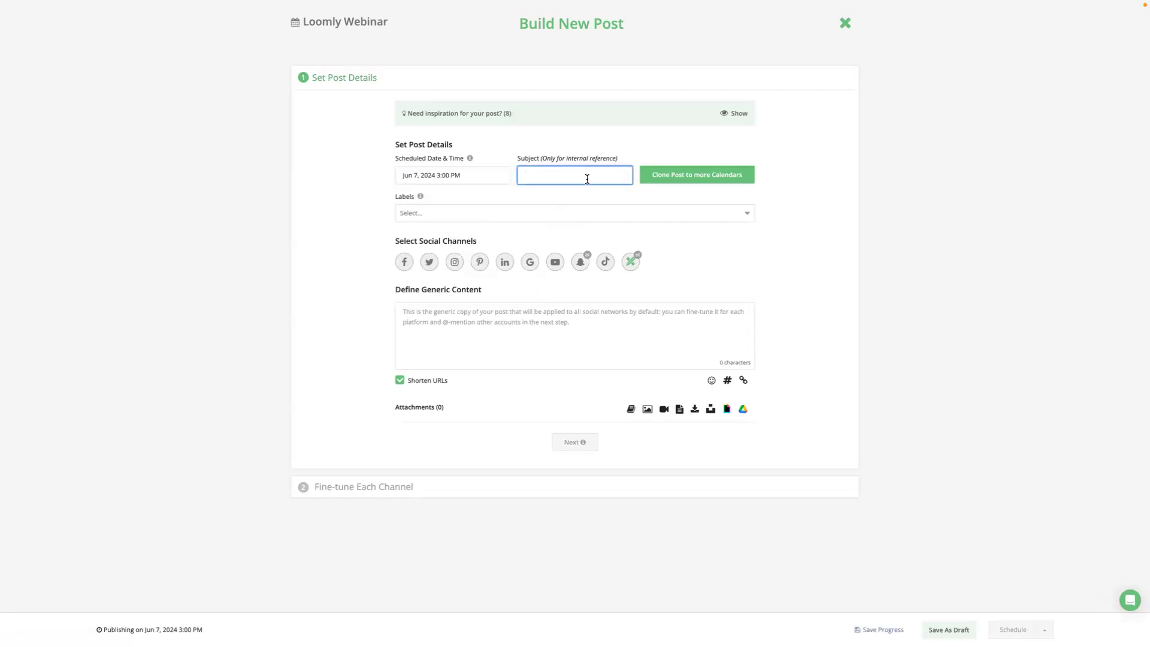
text(Facebook Publishing)
click(596, 216)
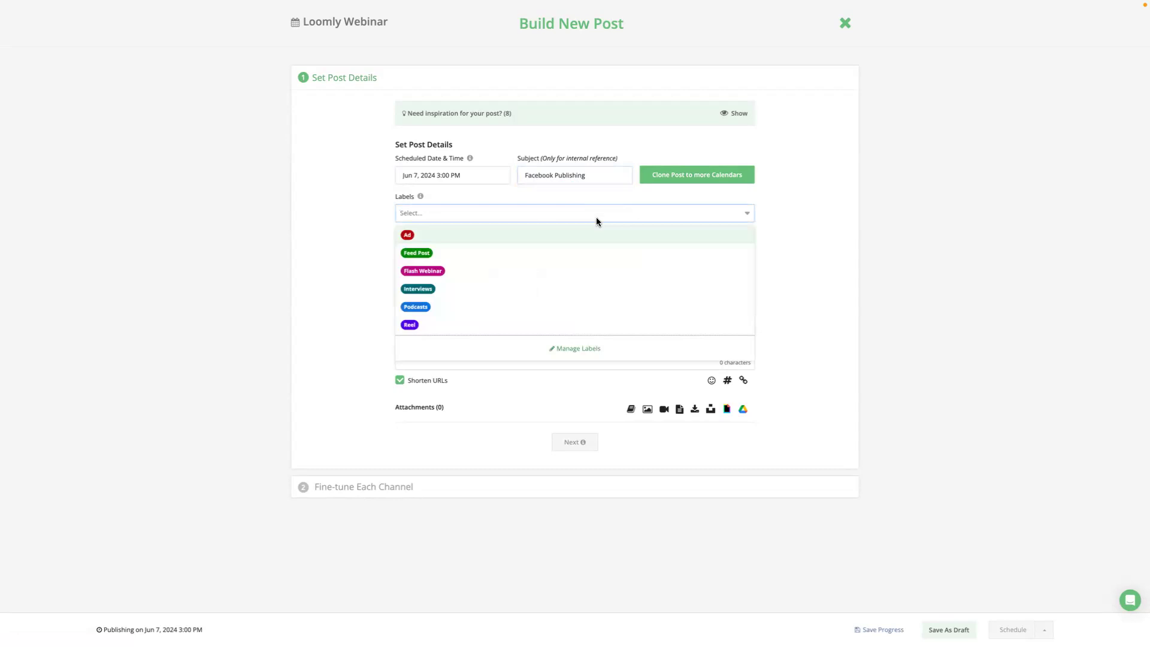
click(573, 273)
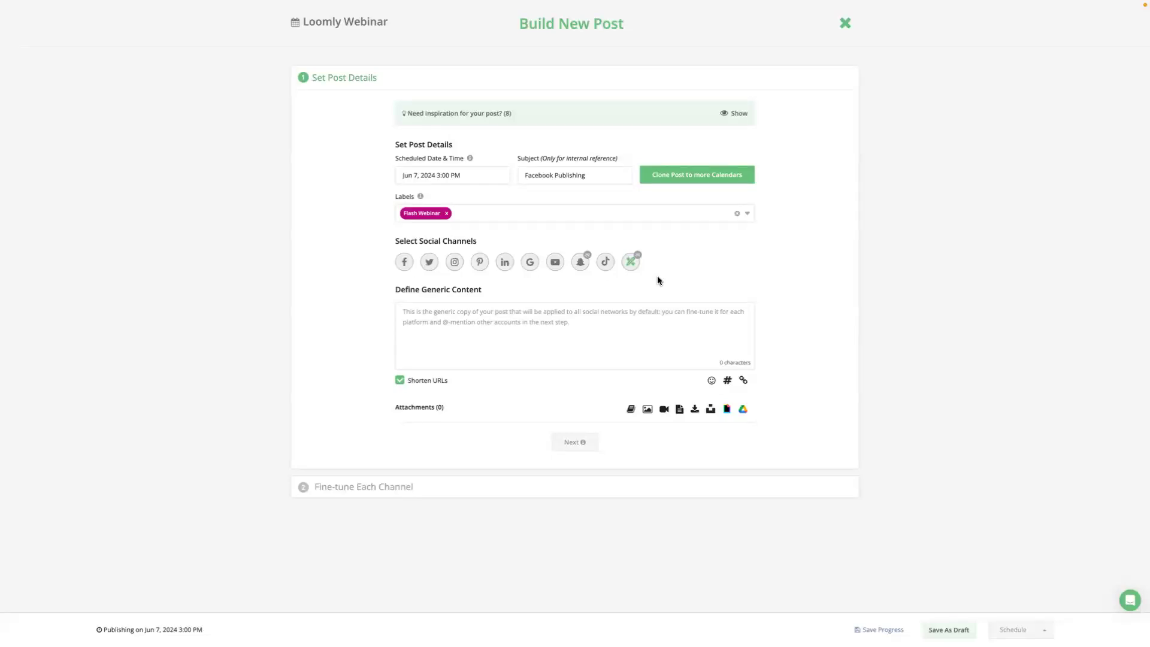
Choose Facebook as the channel and enter the copy "You can create and publish engaging content for Facebook using Loomly! 😊"
click(399, 264)
click(465, 334)
text(You can create and publish engaging content for Facebook using Loomly! 😊)
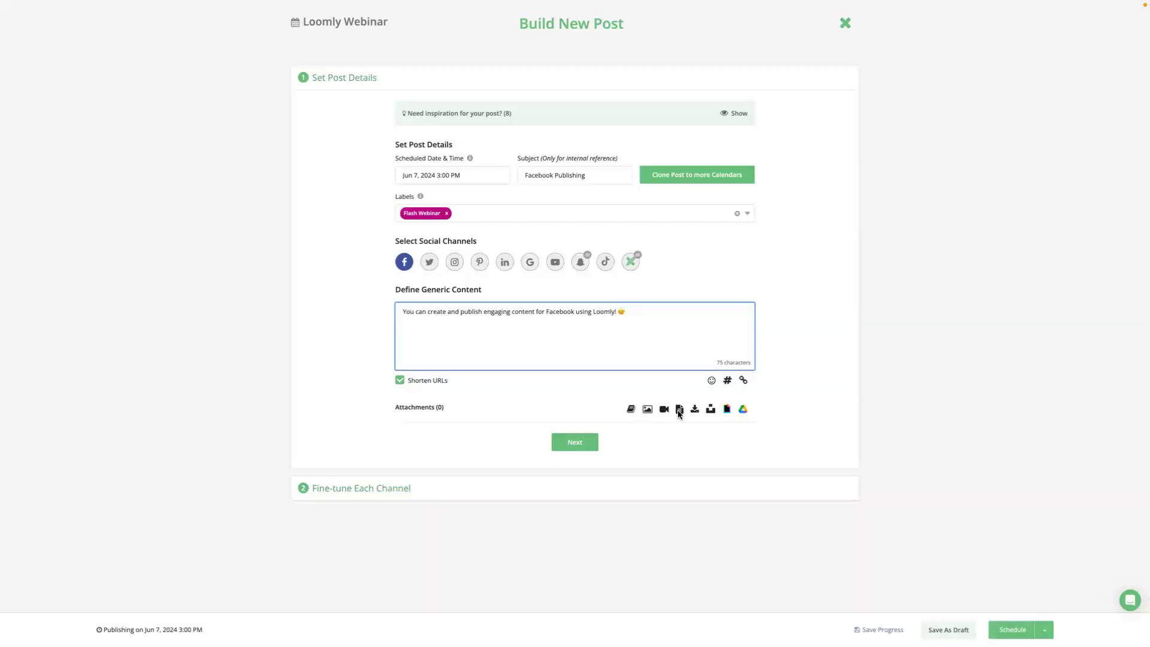
Add the suggested #facebook hashtag and the saved Loomly hashtag collection to the post copy
click(728, 381)
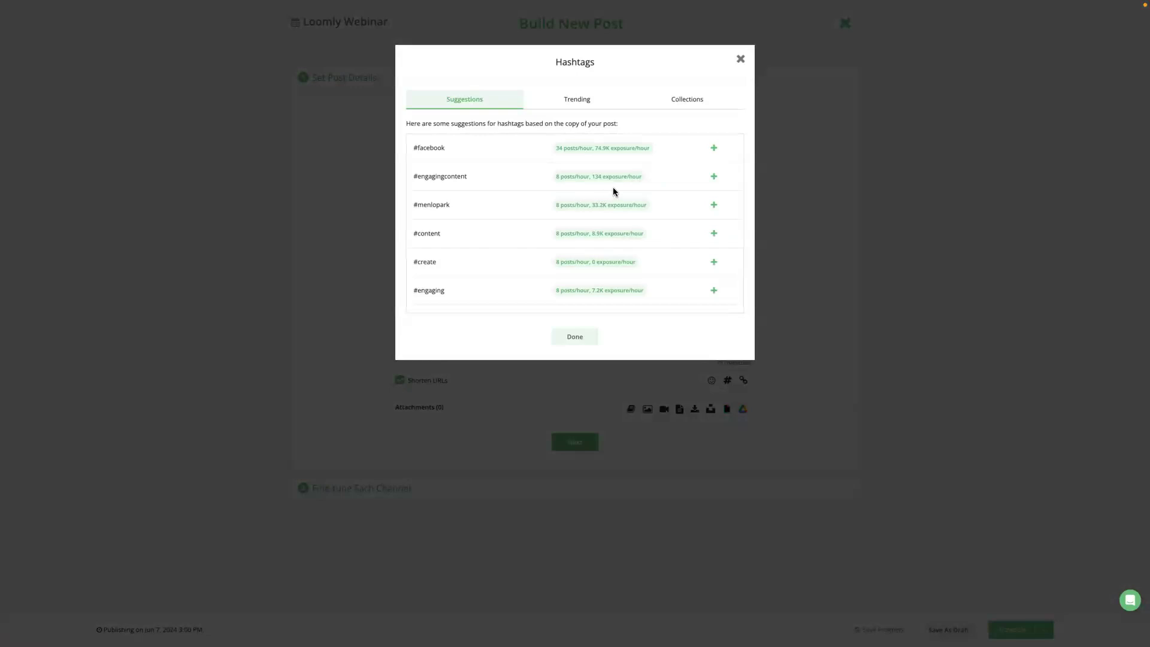
click(714, 150)
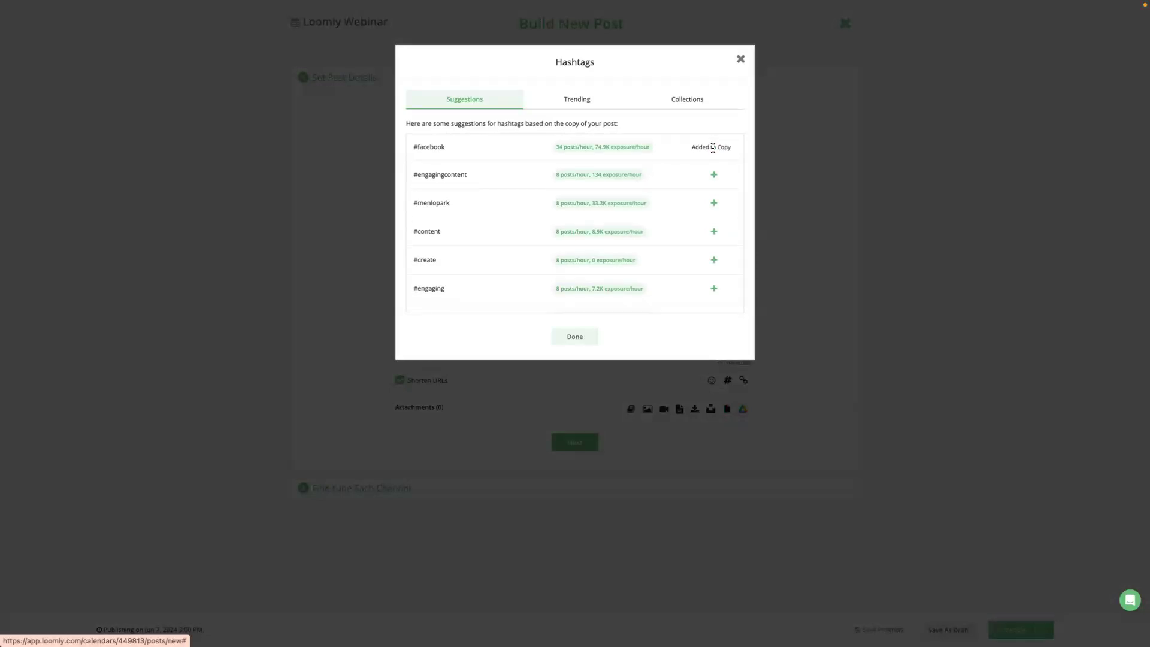
click(592, 102)
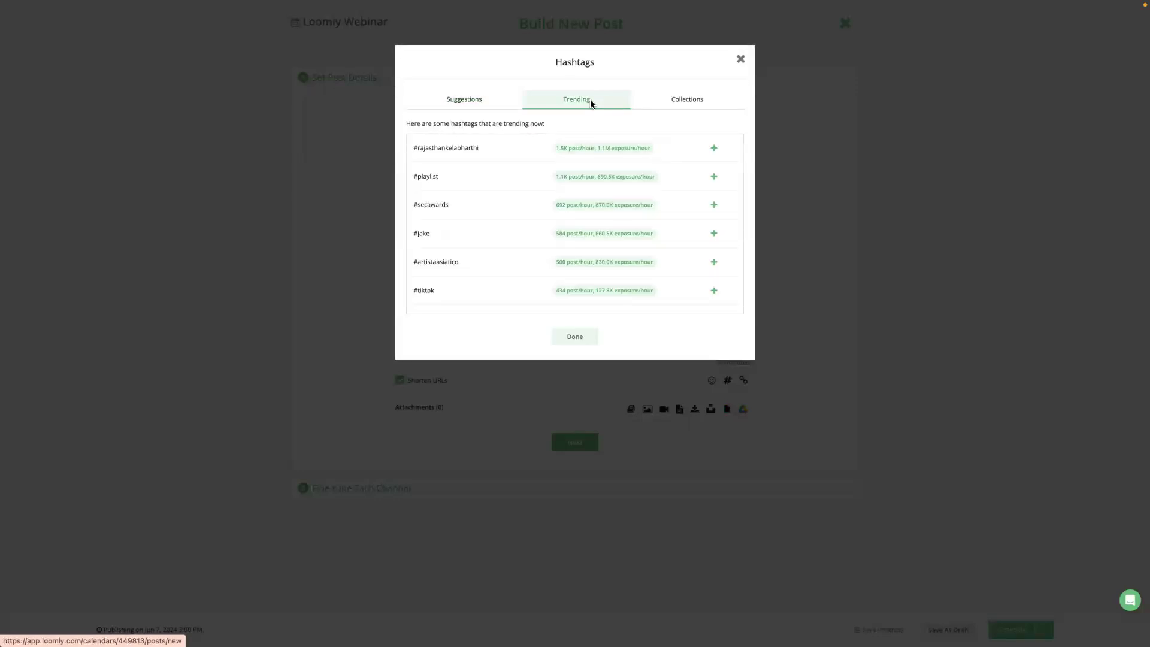
scroll(595, 163, down, 1)
scroll(595, 161, up, 1)
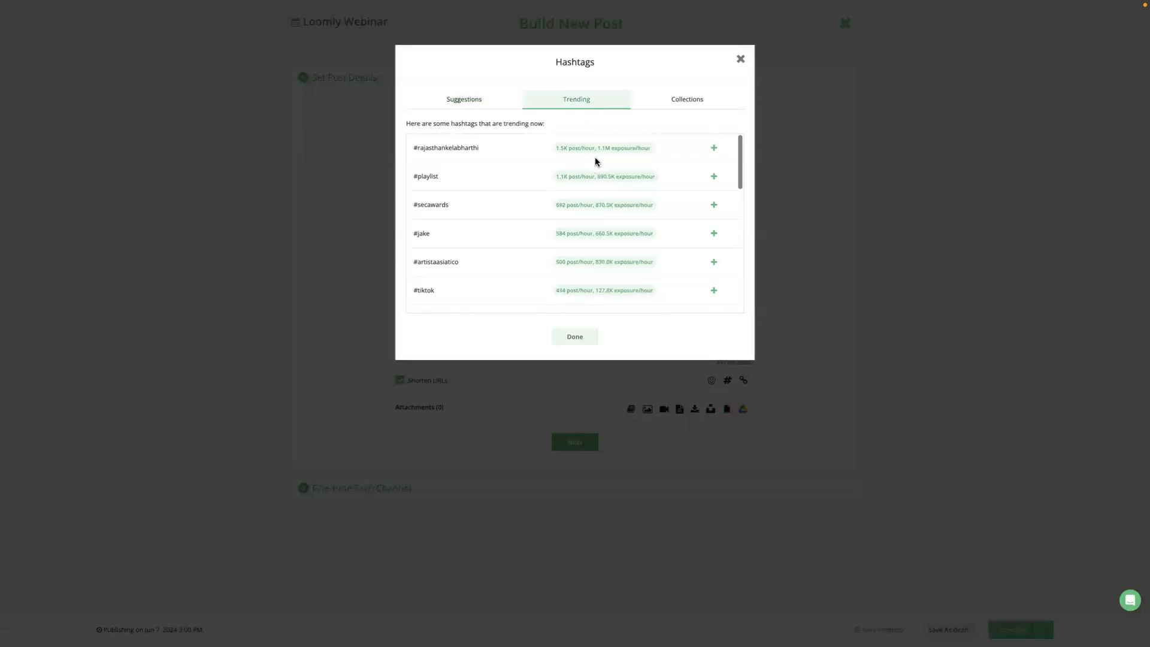
click(663, 98)
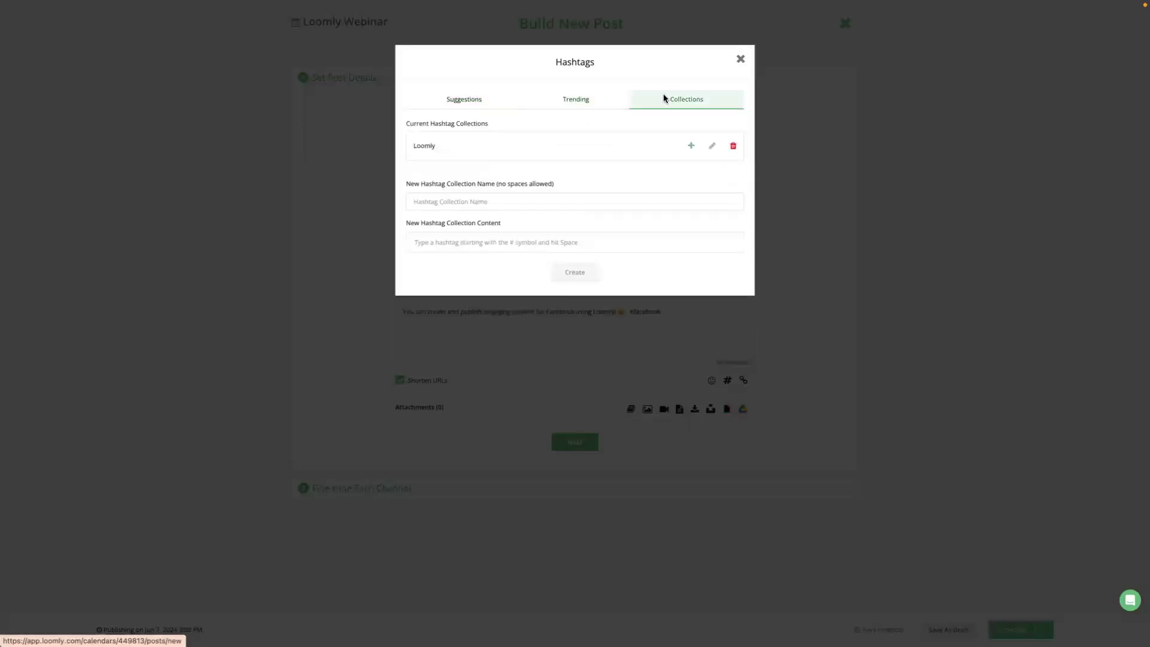
click(691, 146)
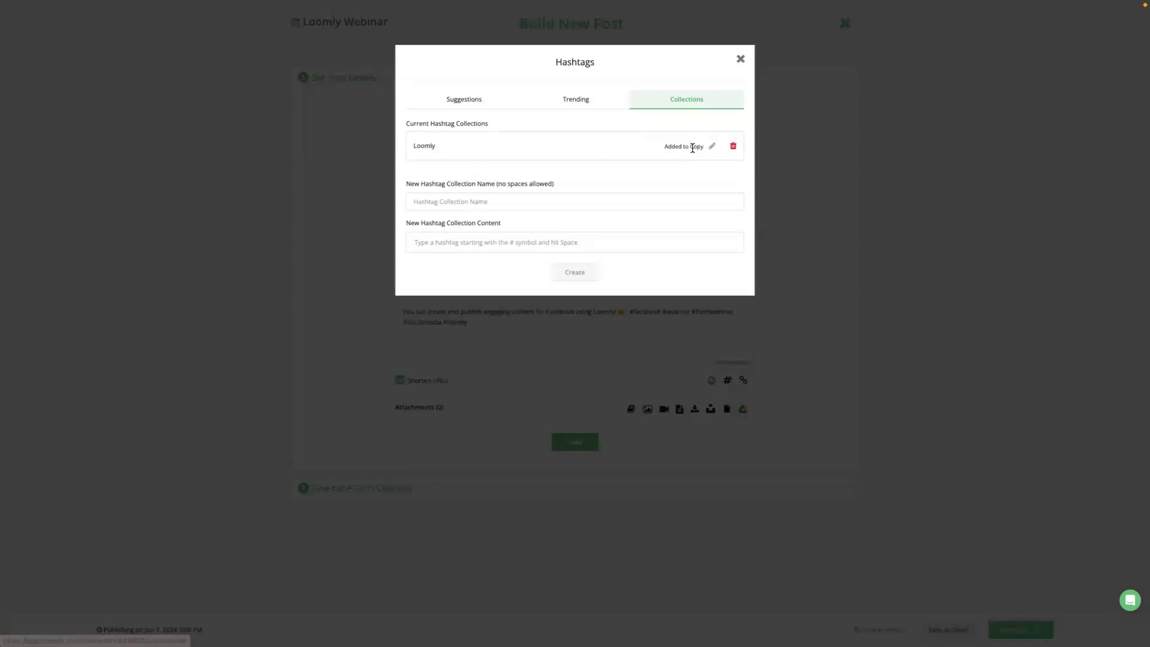
click(645, 209)
click(626, 235)
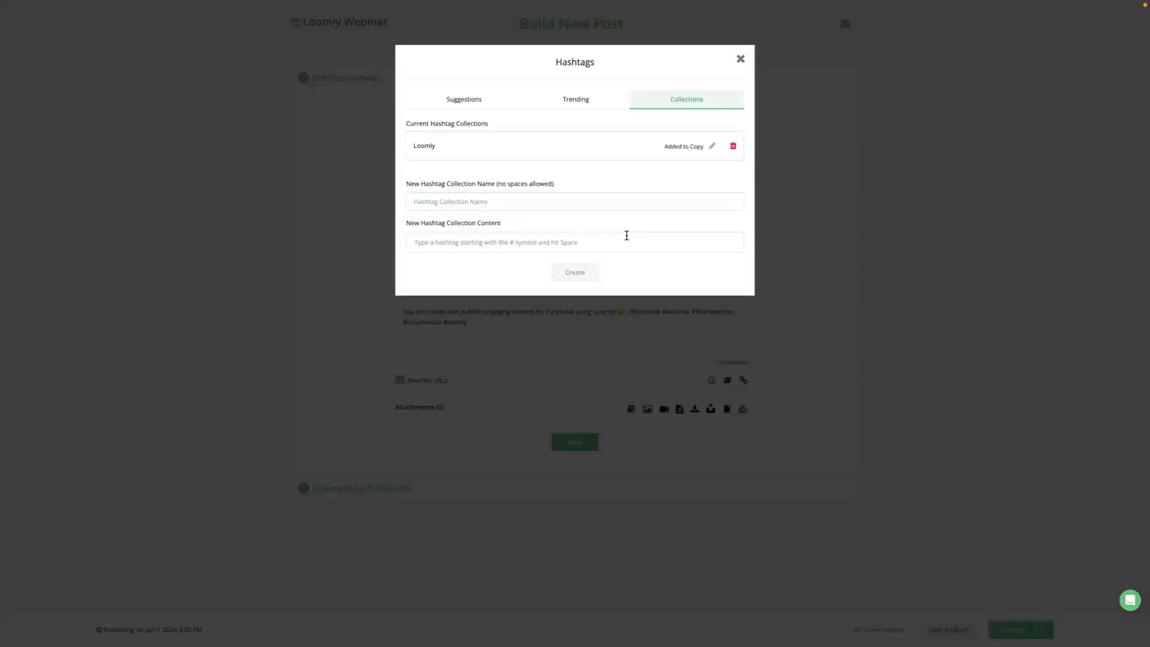
click(742, 60)
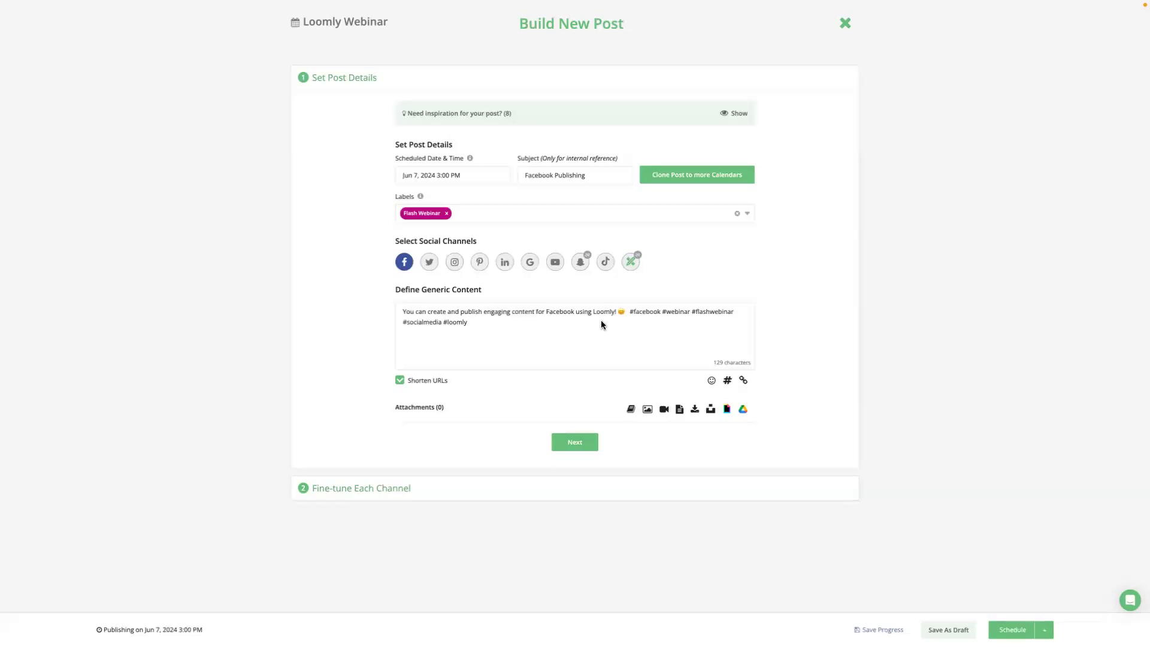
Search the Unsplash image library for "Facebook", browse the images and close it without inserting one
click(711, 410)
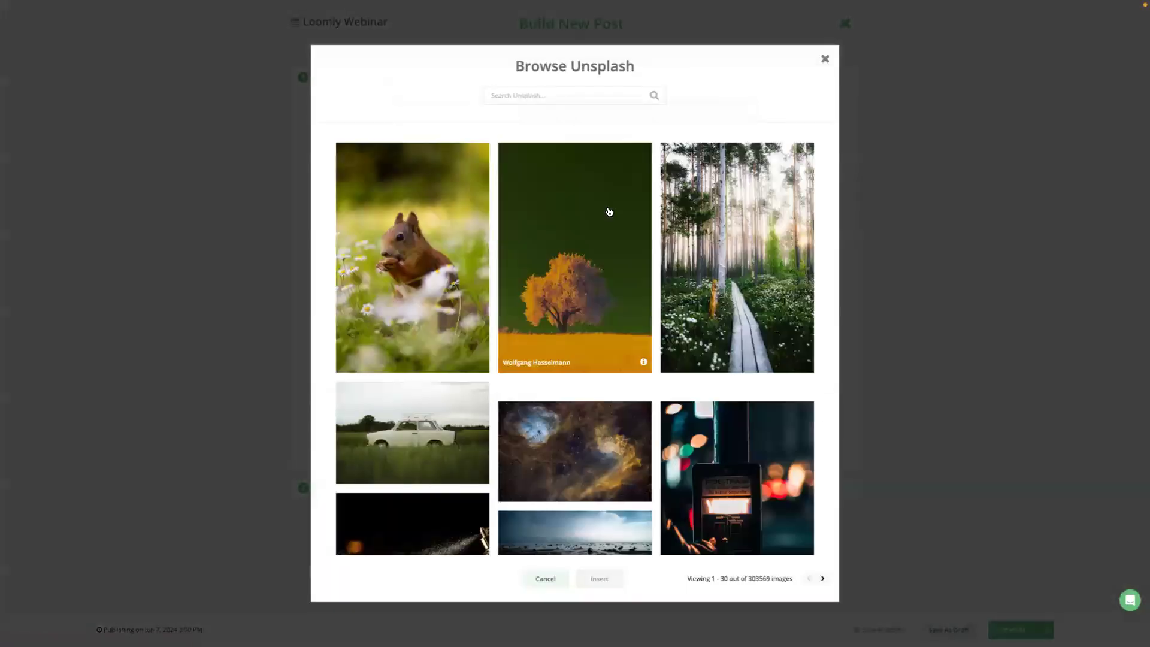
click(581, 100)
text(Facebook)
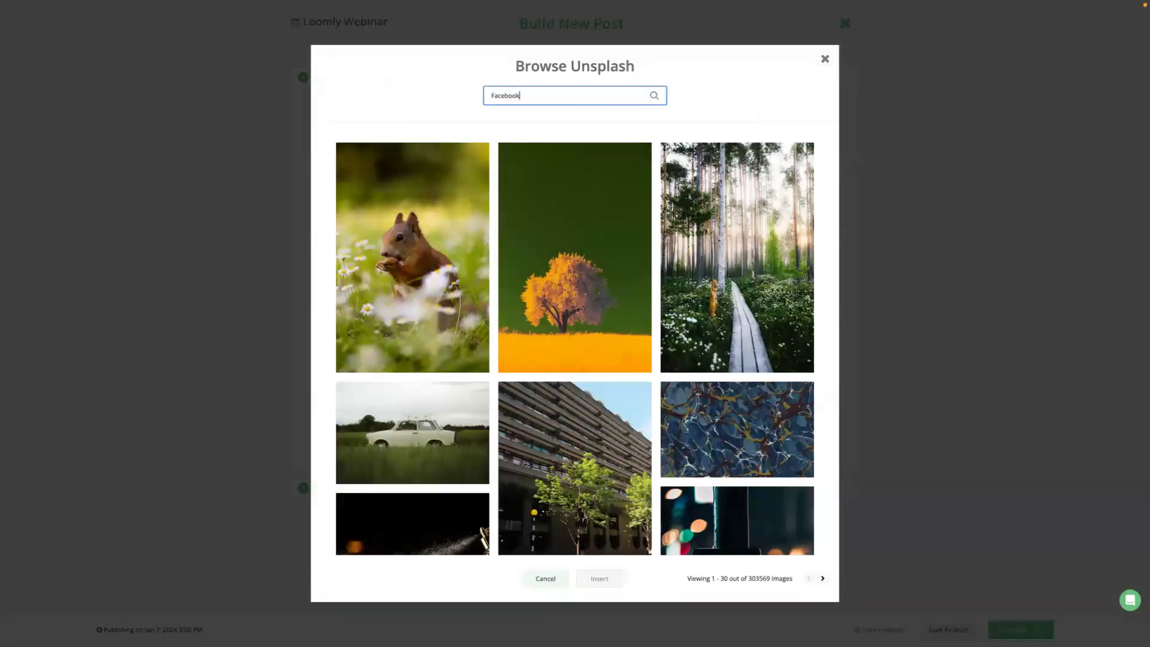
key(Return)
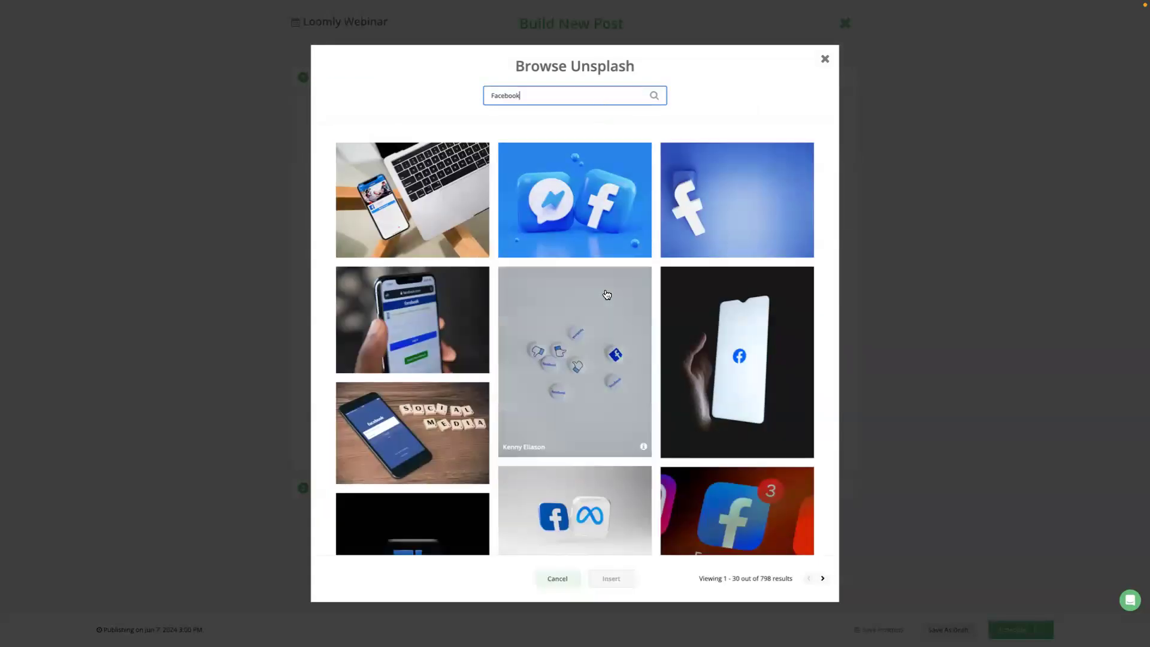
scroll(606, 294, down, 2)
scroll(607, 294, up, 2)
click(825, 58)
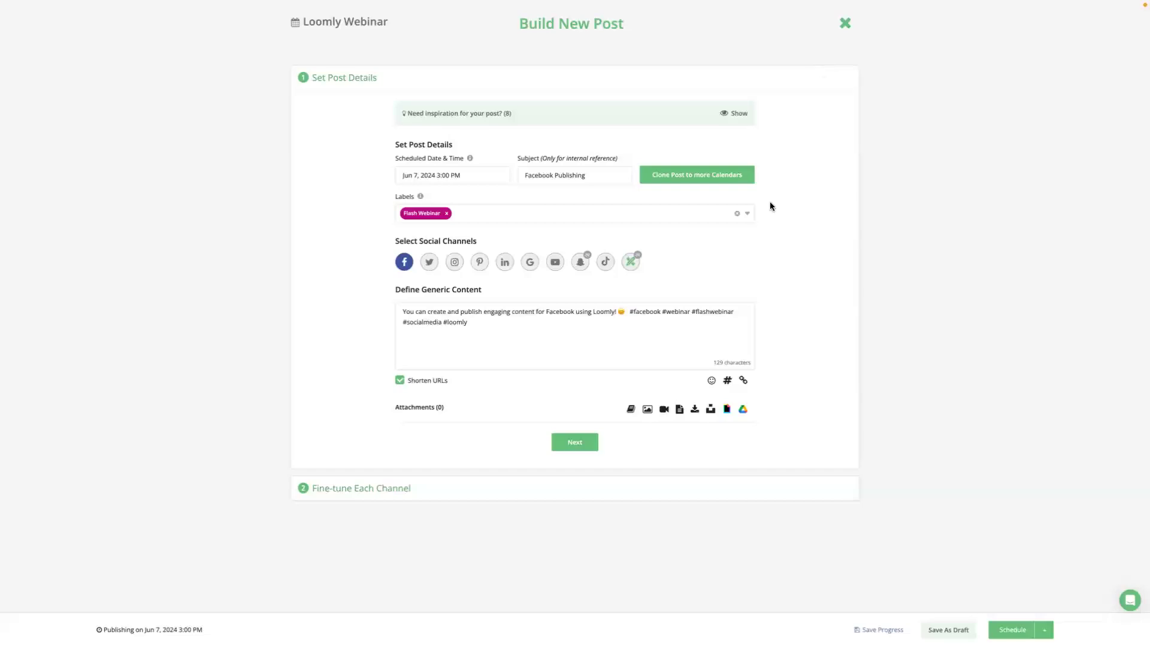
Search the Giphy library for "Facebook", and examine the import options for Google Drive files
click(726, 409)
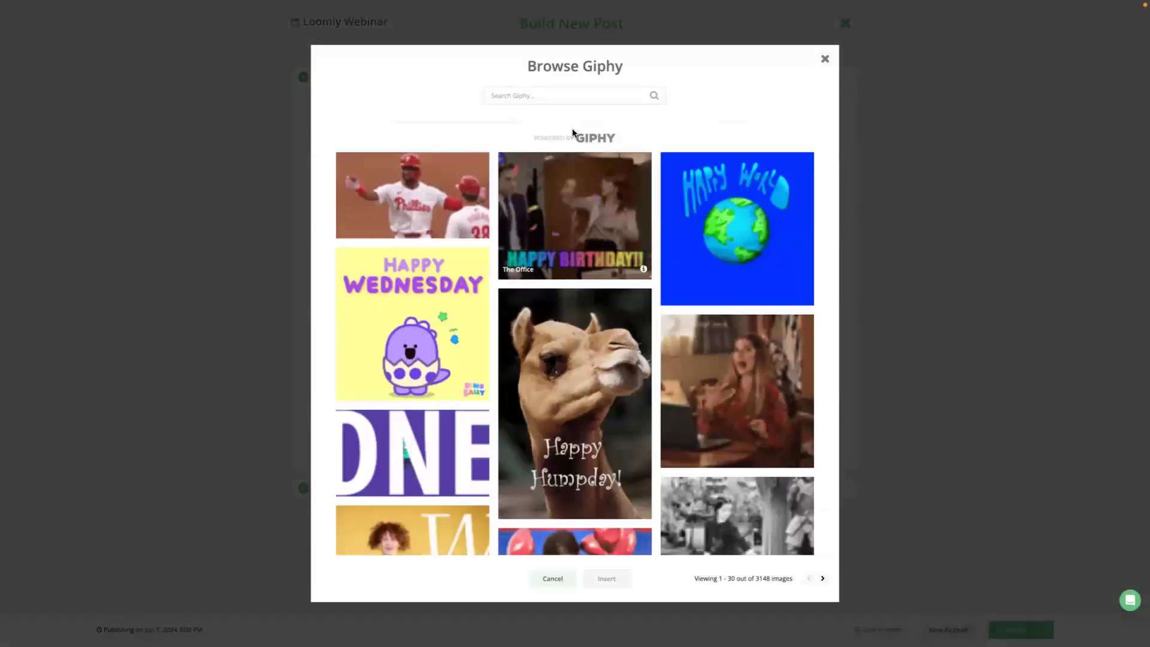
text(Facebook)
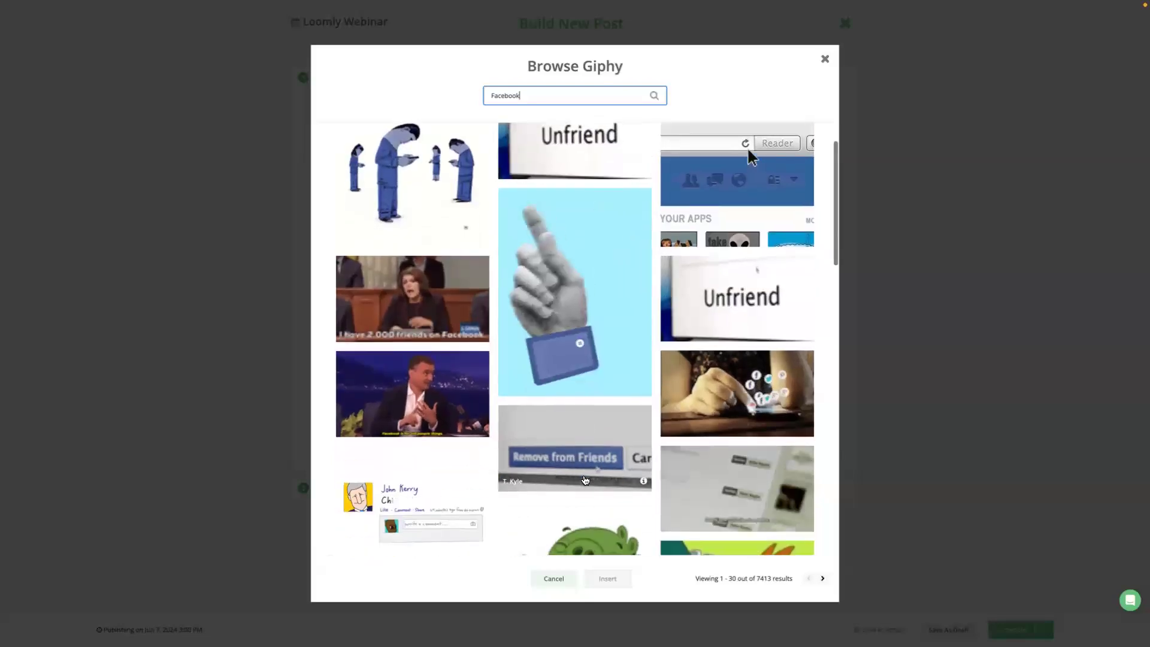
click(824, 59)
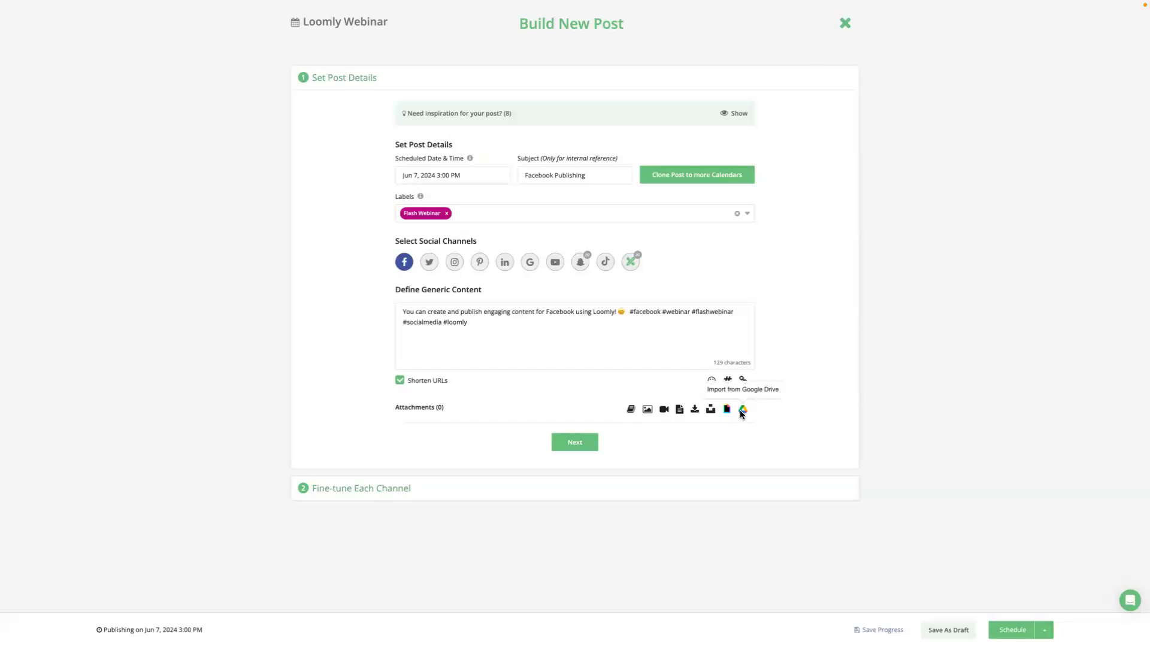
click(742, 410)
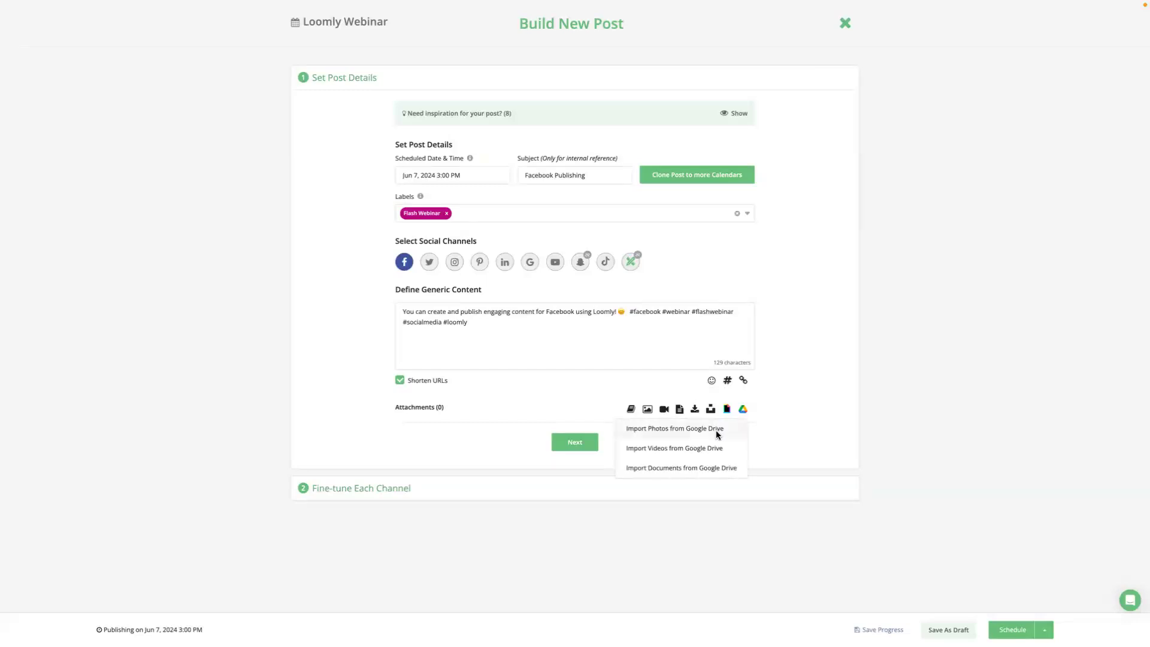
click(798, 409)
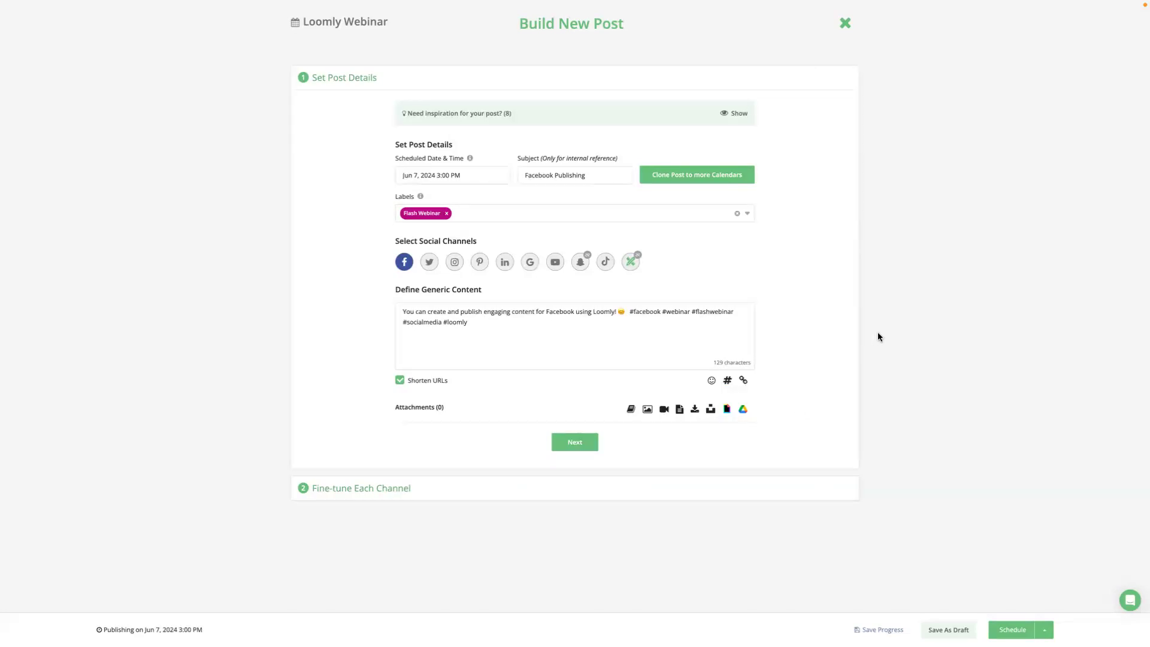
Switch to Canva and export the Facebook and Loomly design as a PNG to the Loomly Webinar calendar
key(ctrl+Right)
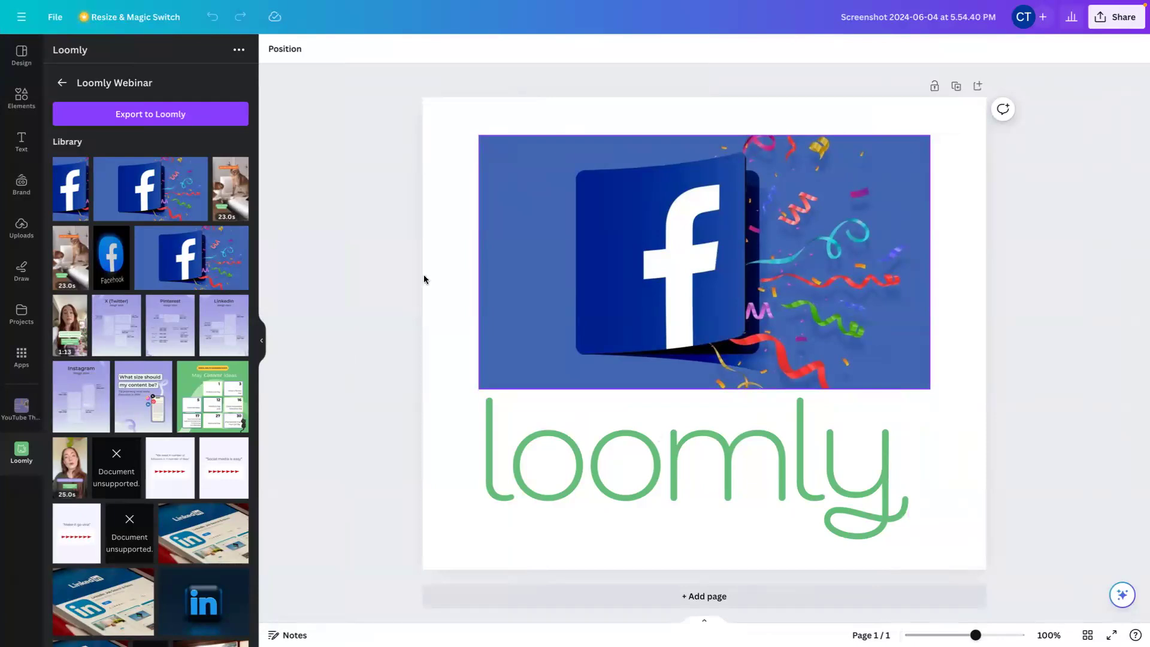
click(65, 84)
scroll(119, 336, down, 3)
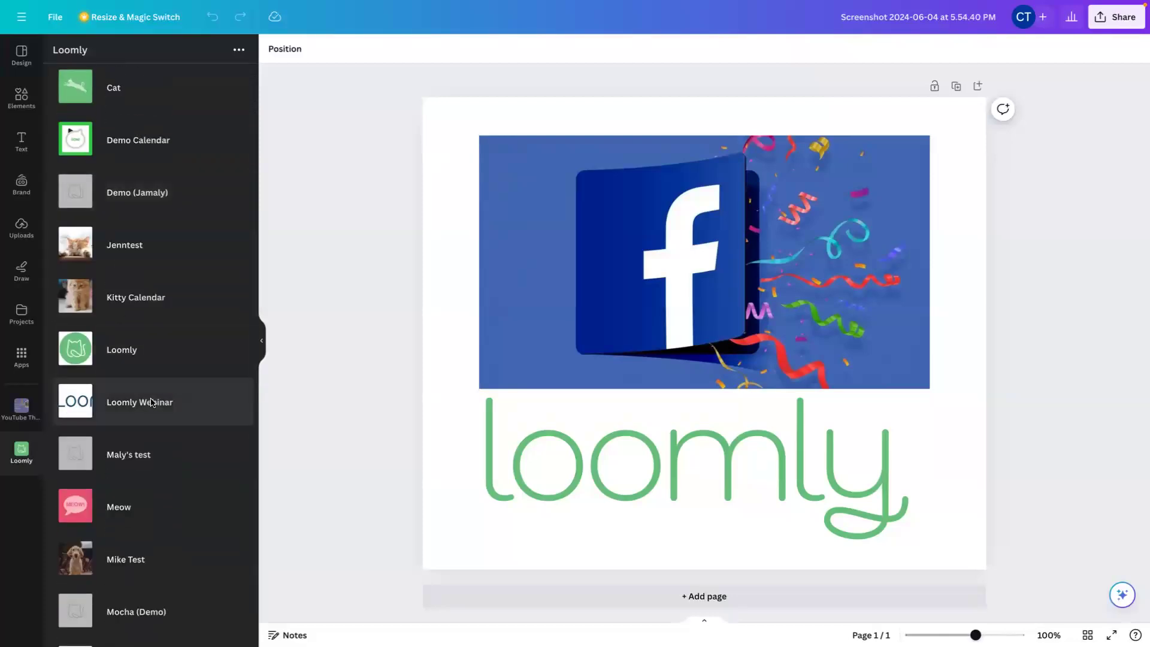
click(152, 402)
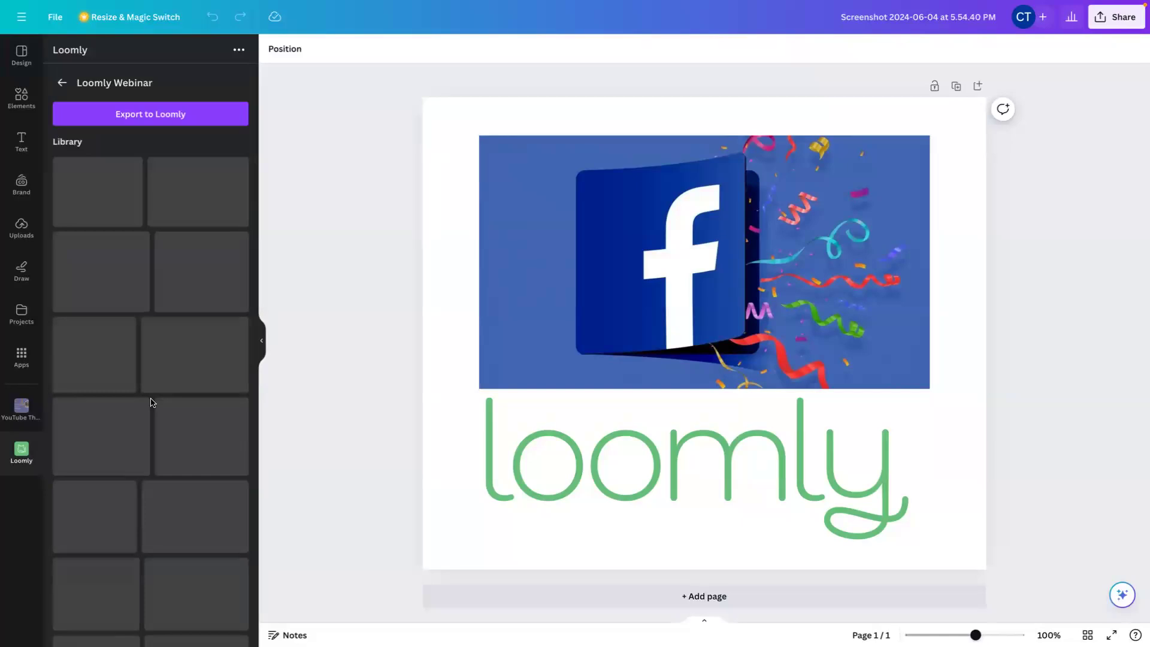
click(161, 113)
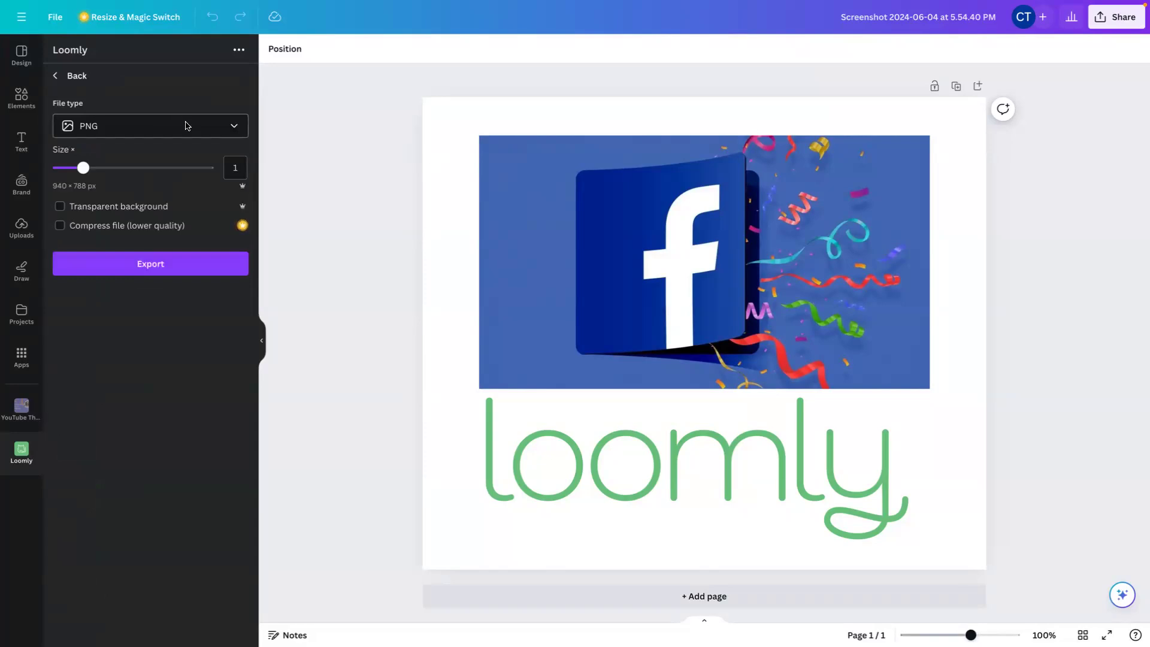
click(163, 264)
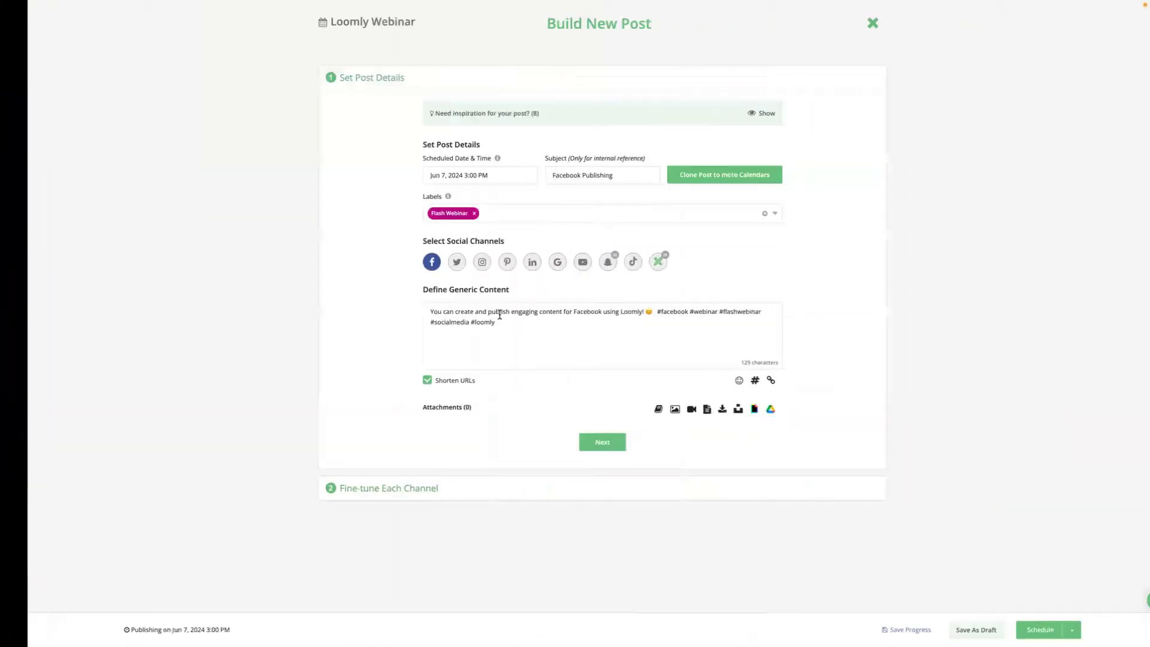
Attach the Facebook (2).jpeg image from the Desktop to the post and proceed to fine-tuning the Facebook channel
click(538, 323)
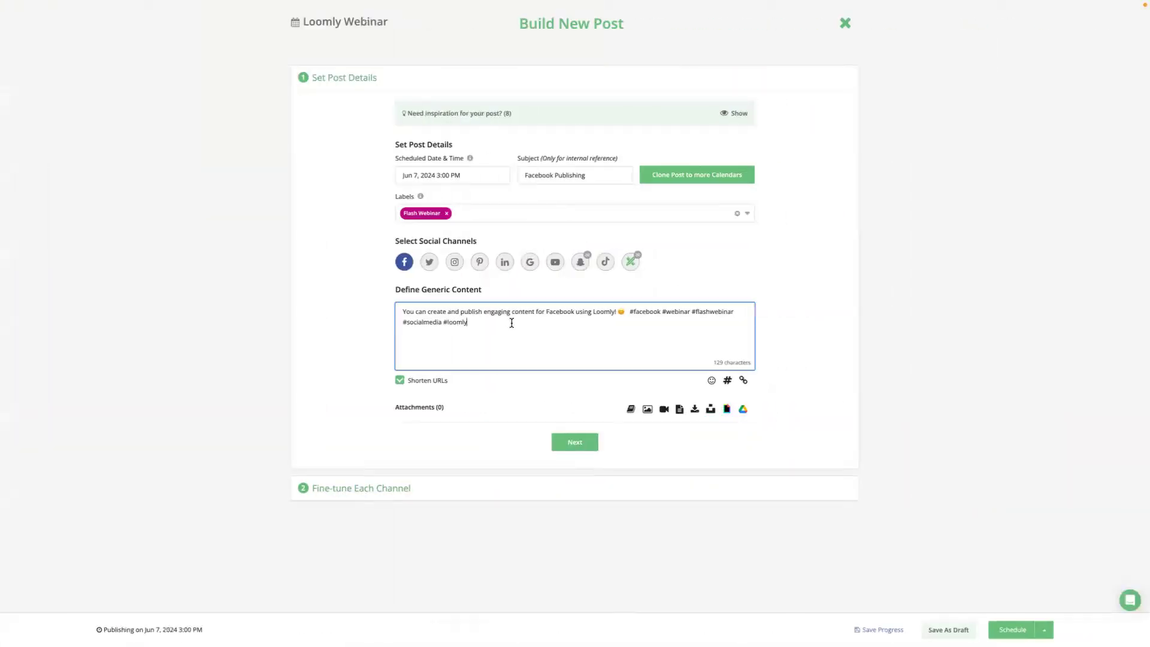
click(648, 411)
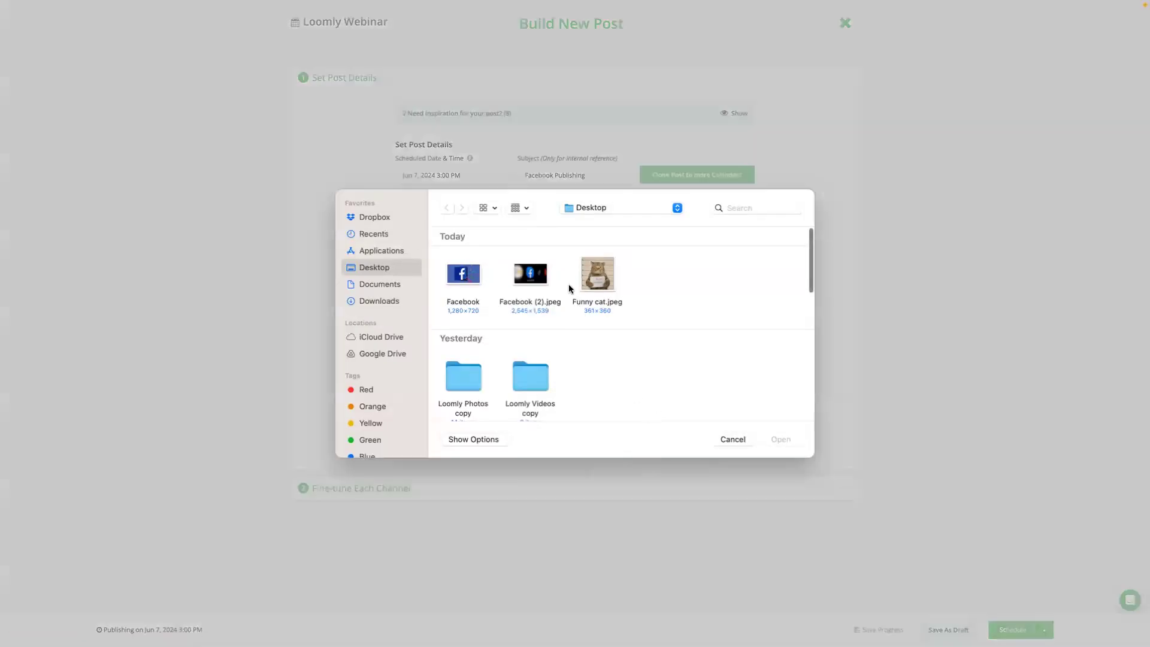
click(526, 275)
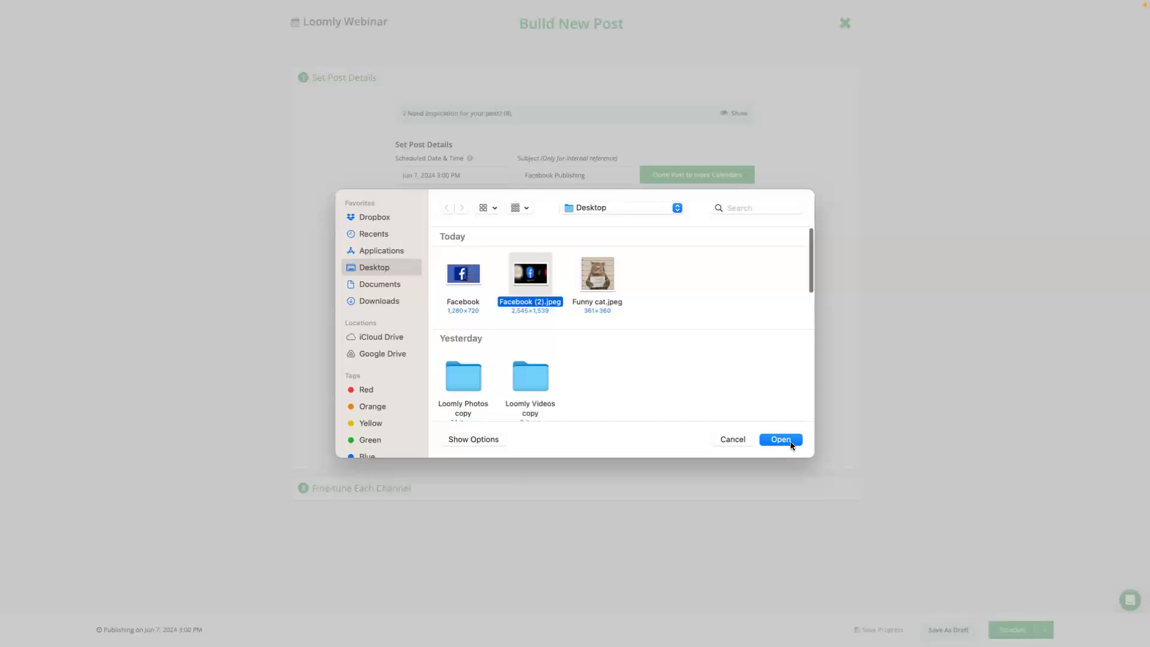
click(790, 441)
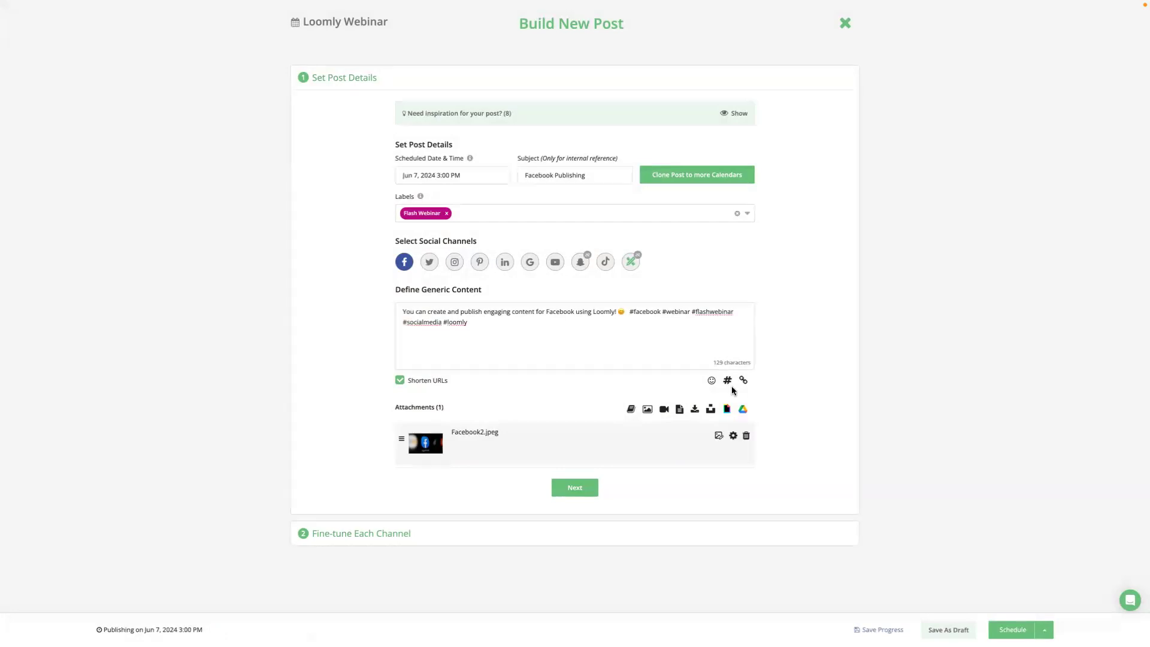
click(574, 488)
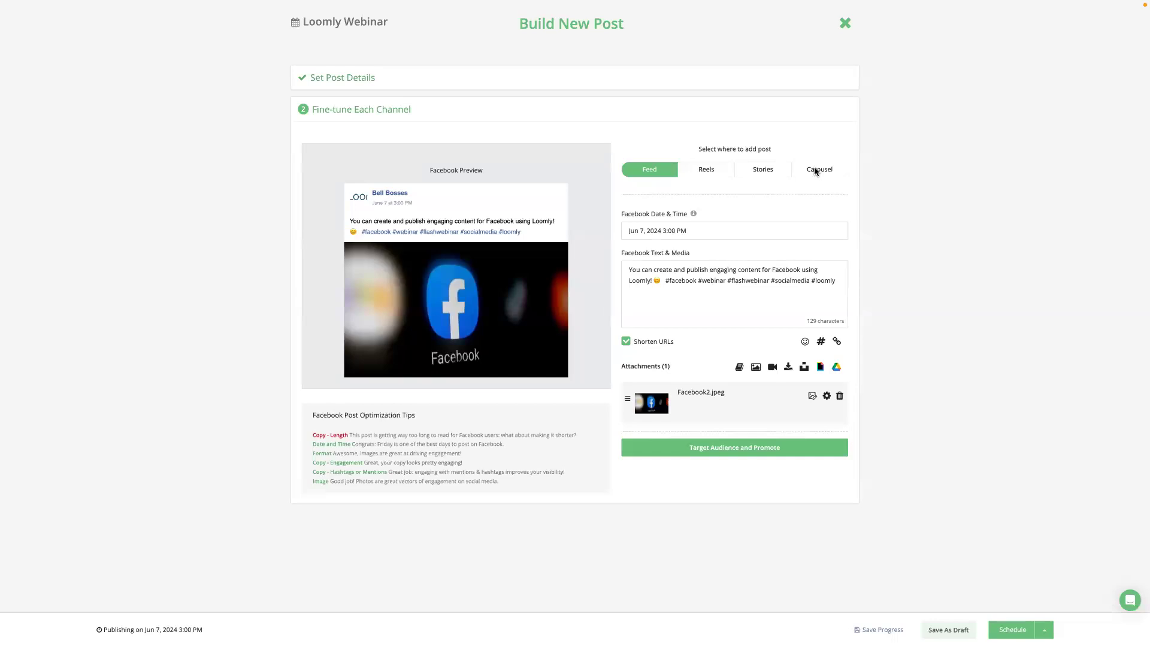
Set the Facebook placement to Stories and crop the attached image to the Instagram Story ratio
click(760, 174)
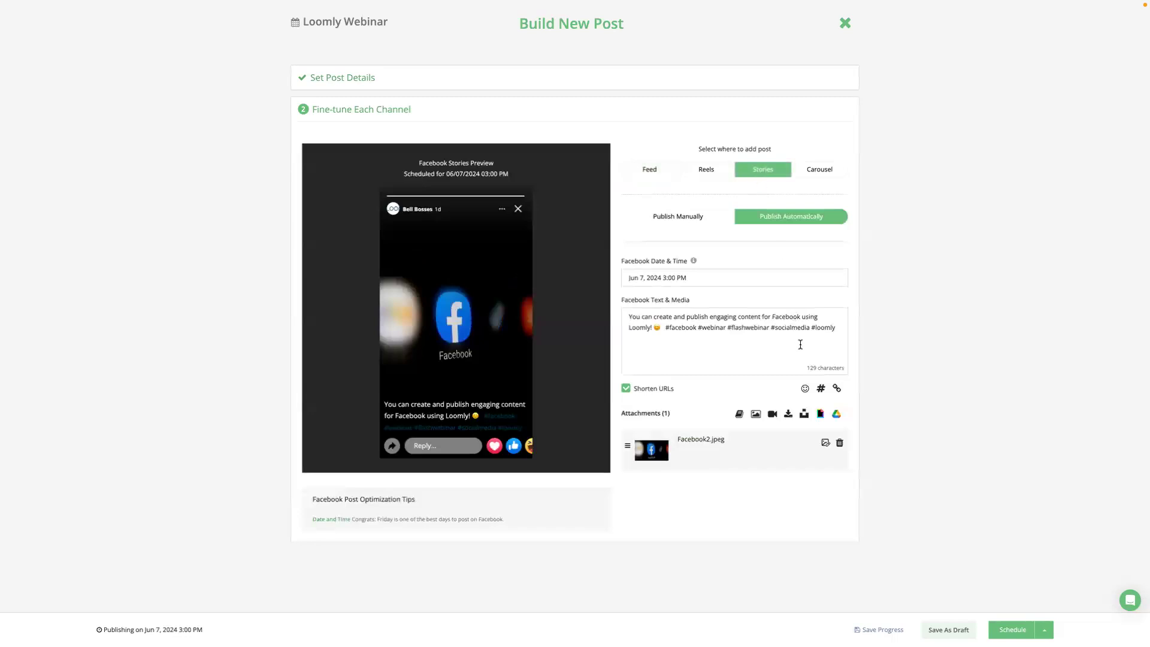
click(825, 444)
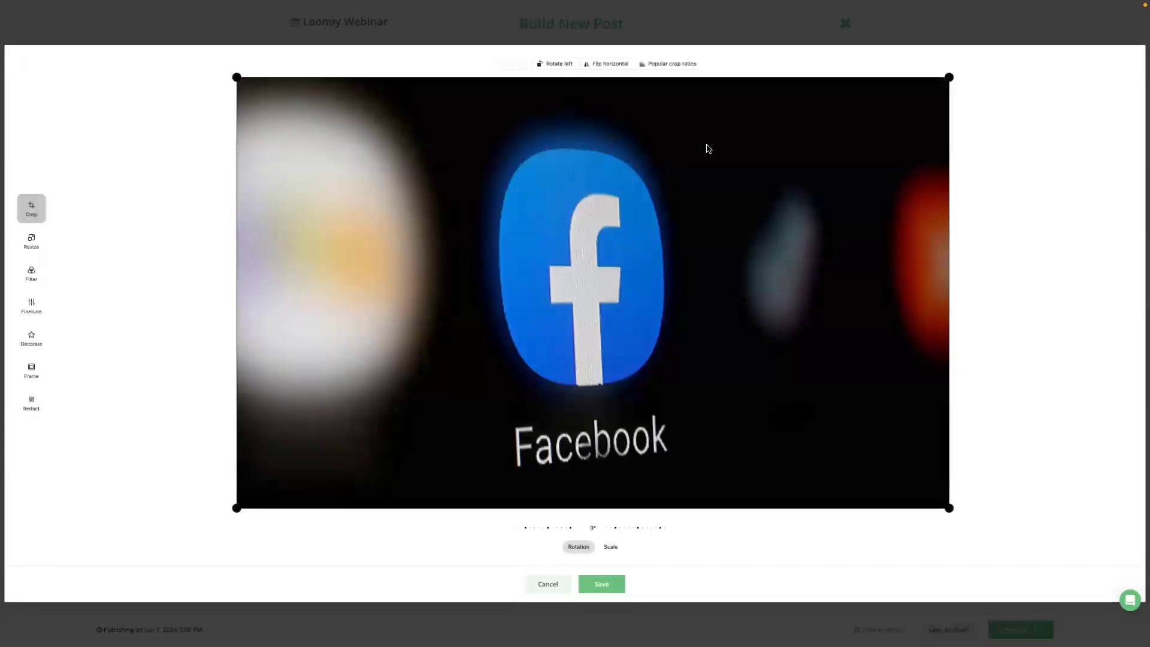
click(675, 66)
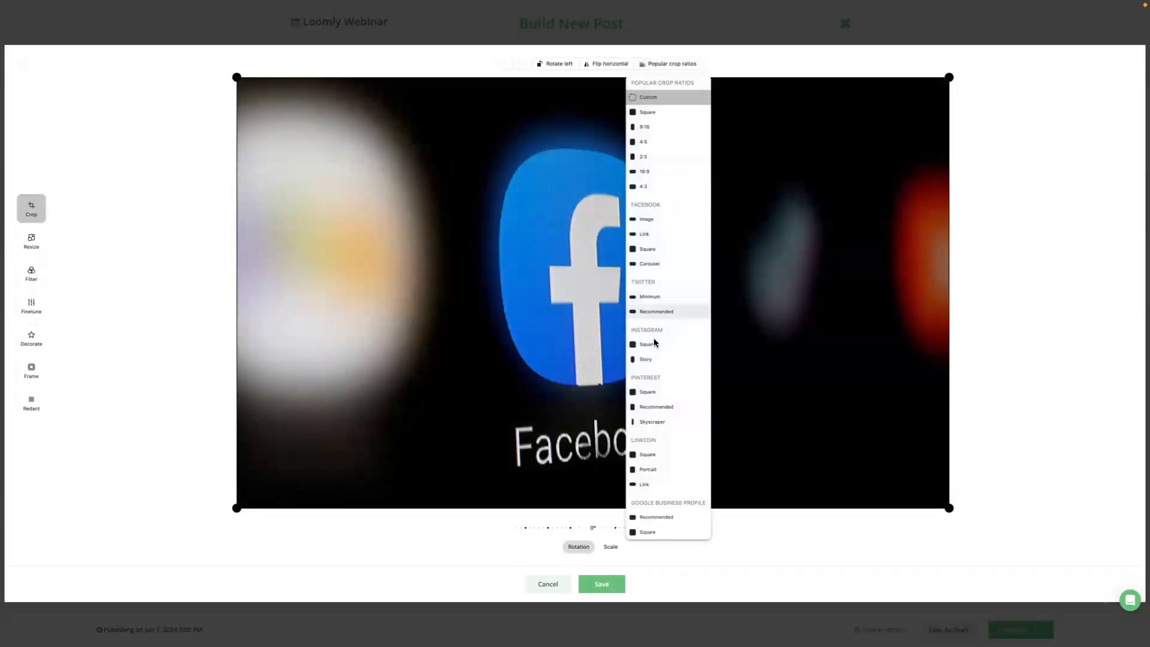
click(647, 359)
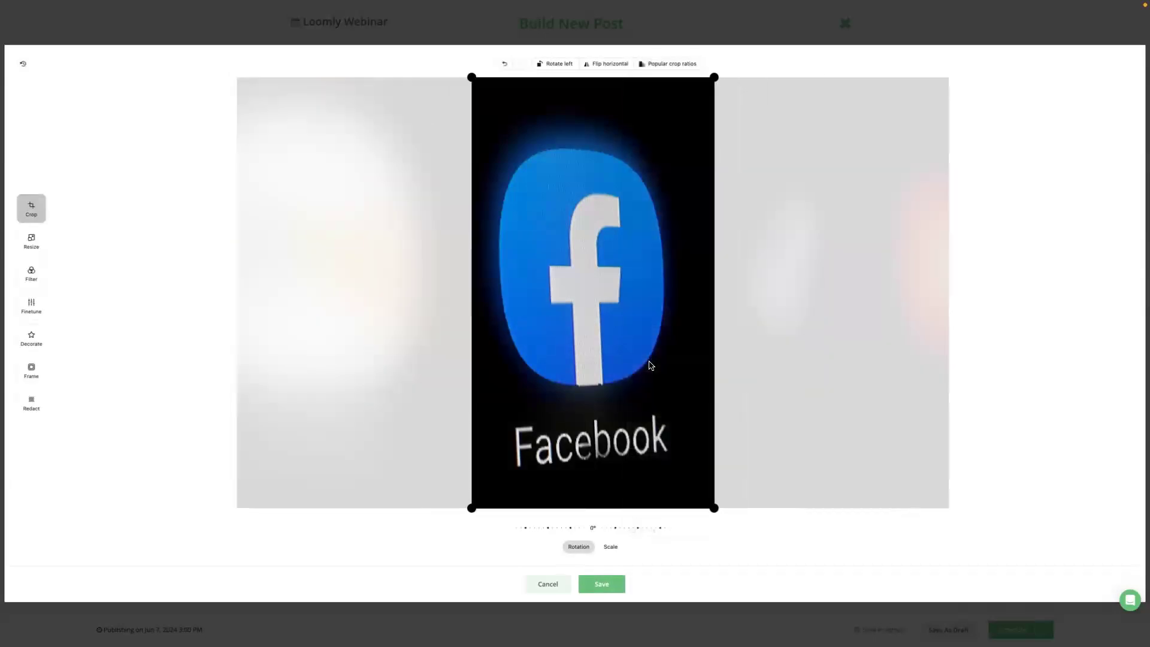
click(614, 585)
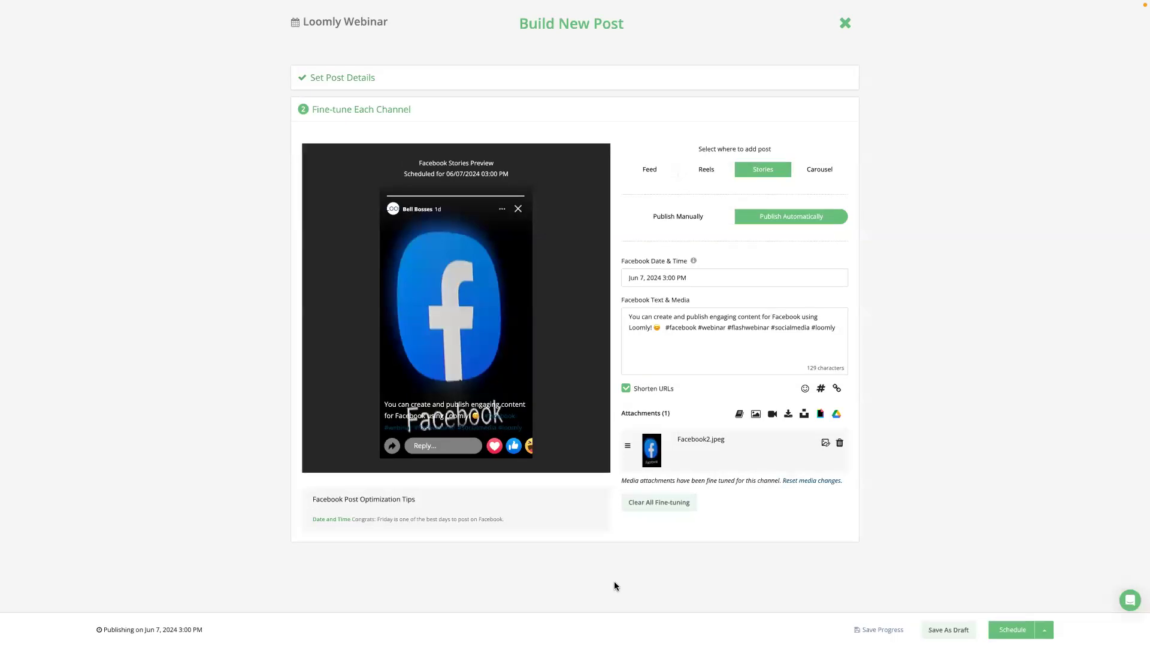
Set the placement to Feed and tag the Bell Bosses page and a second page below the hashtags in the Facebook copy
click(649, 170)
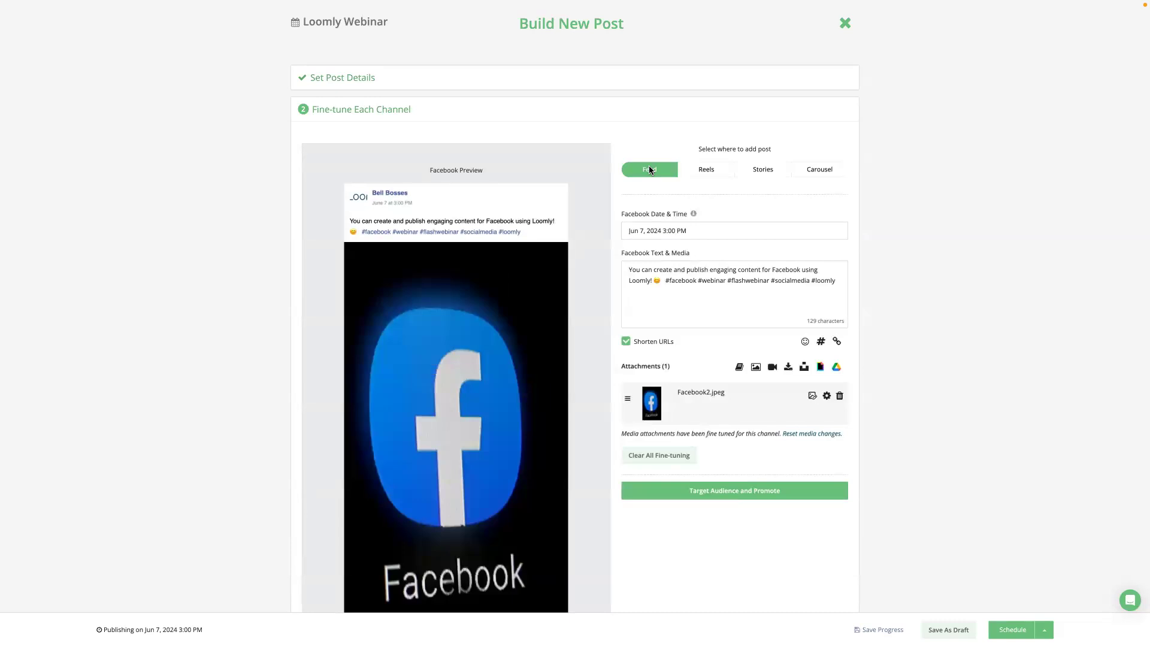
click(697, 301)
key(Return)
key(Return)
text(@bell bosses)
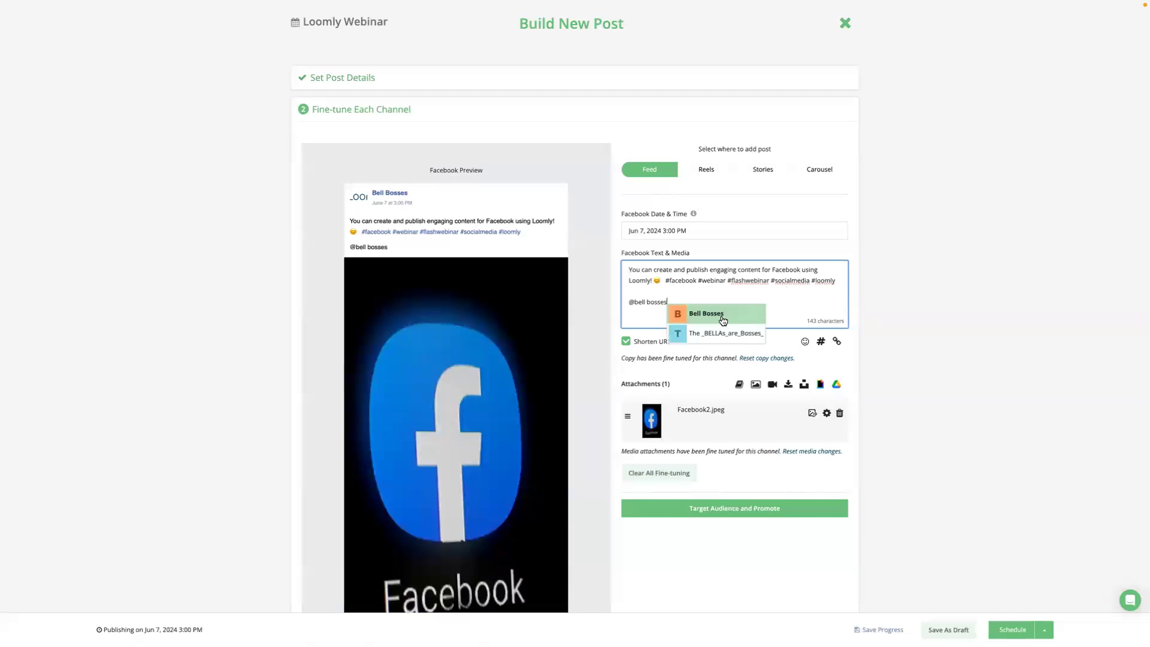
click(721, 320)
text(@)
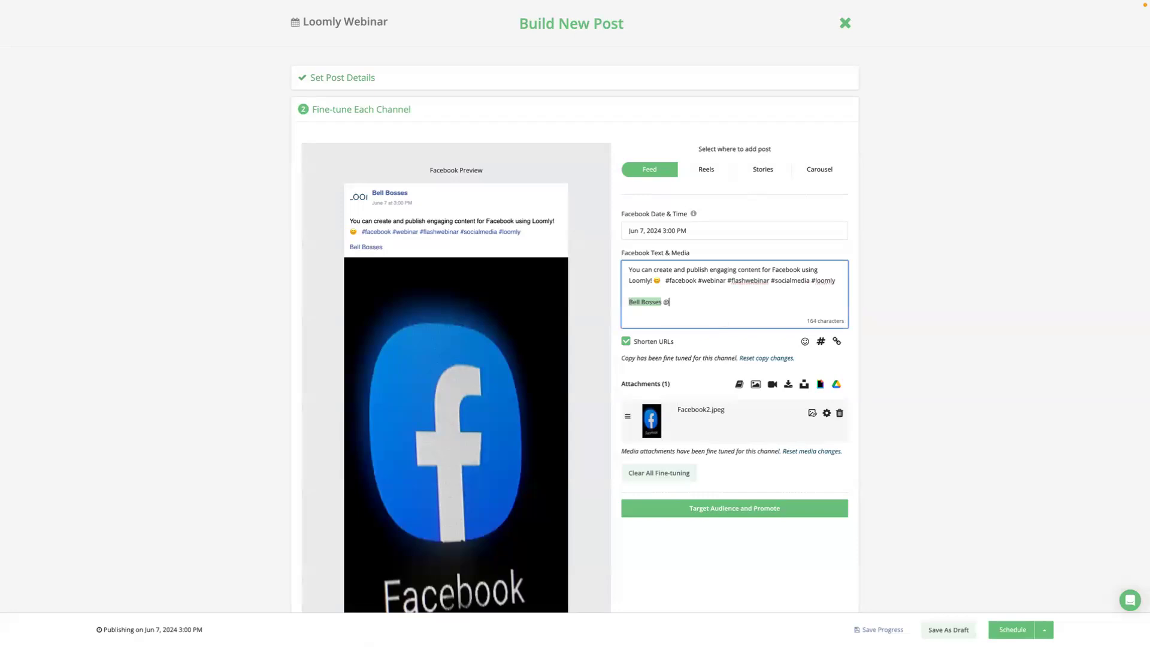
text(jamaly)
click(732, 333)
Add descriptive alt text to the attached Facebook image and save its metadata
click(826, 413)
click(644, 149)
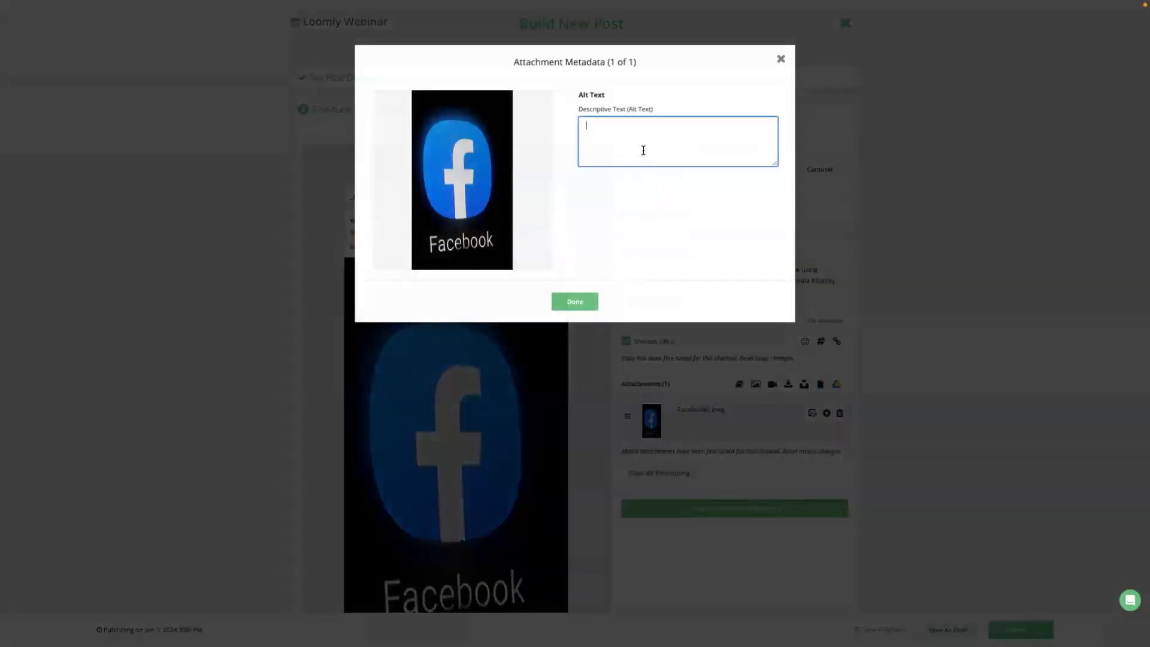
text(Add alt te)
click(566, 298)
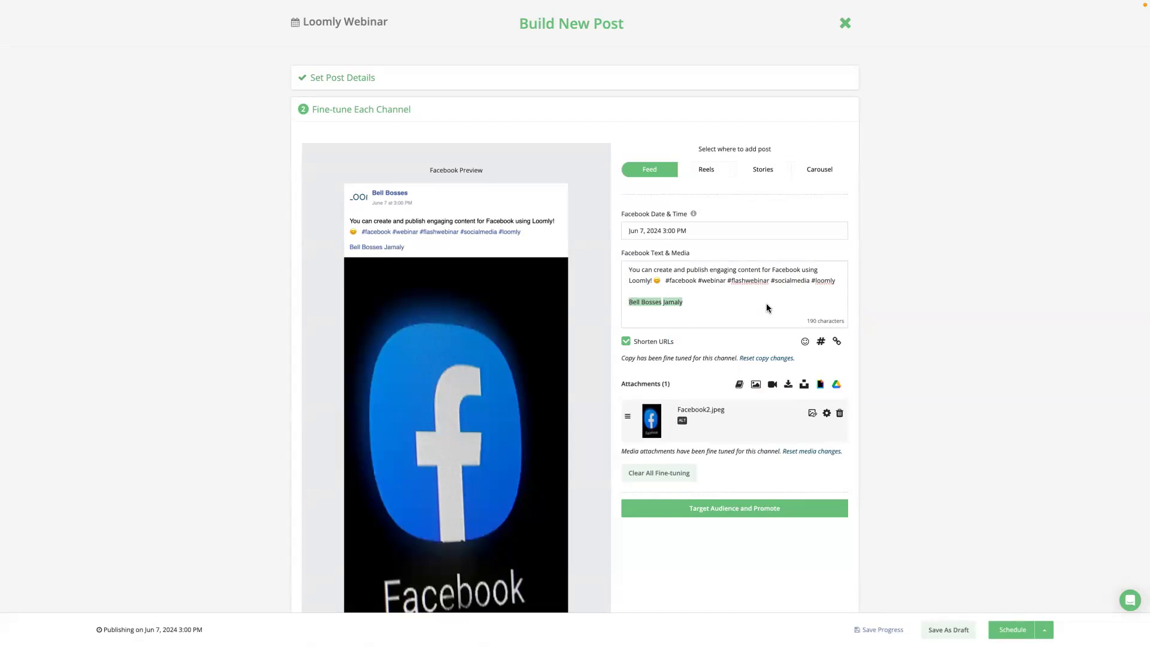
Switch to the June 5 post with the cat video and open the video attachment's metadata
key(ctrl+Right)
key(ctrl+Right)
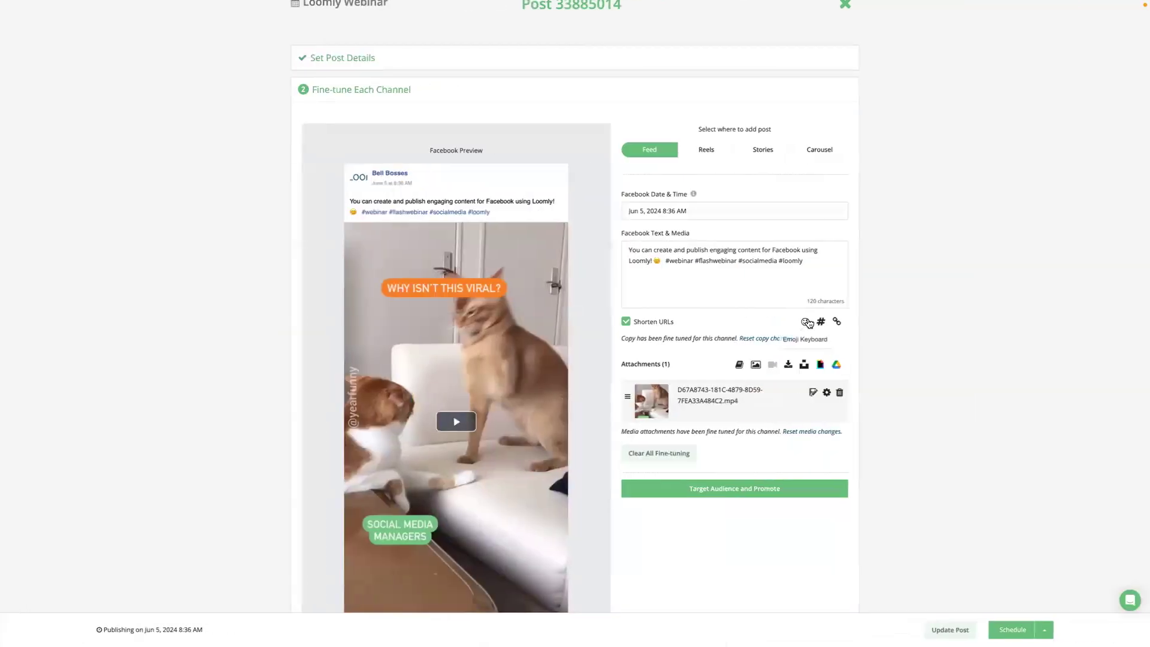
scroll(686, 306, down, 1)
scroll(685, 306, up, 1)
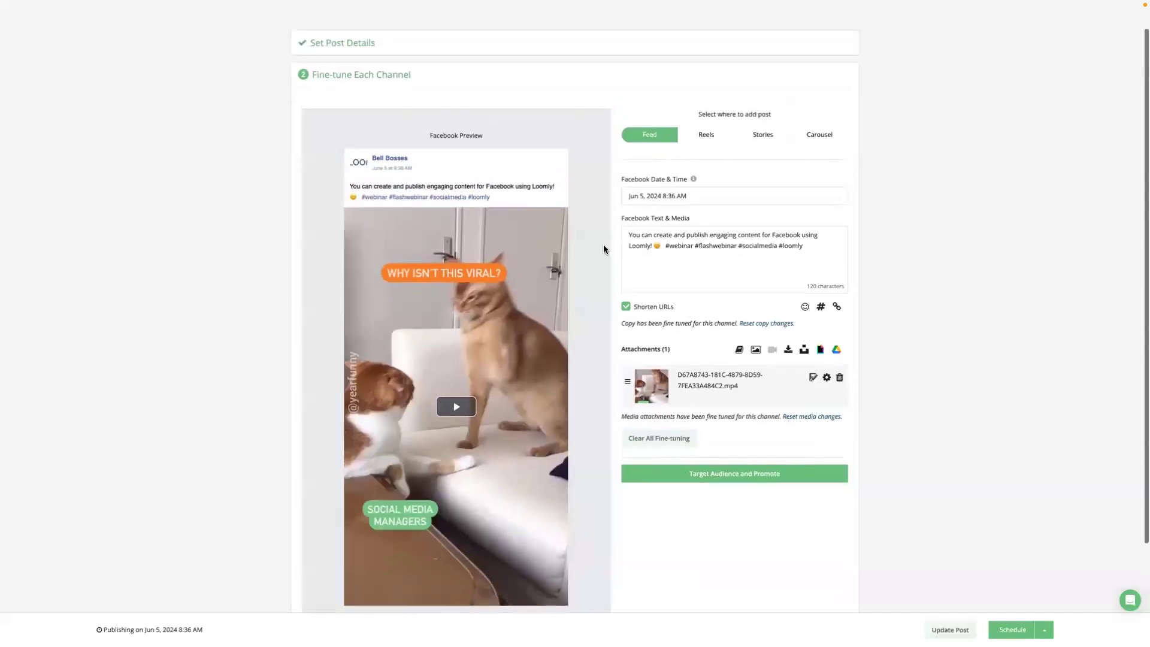
click(816, 381)
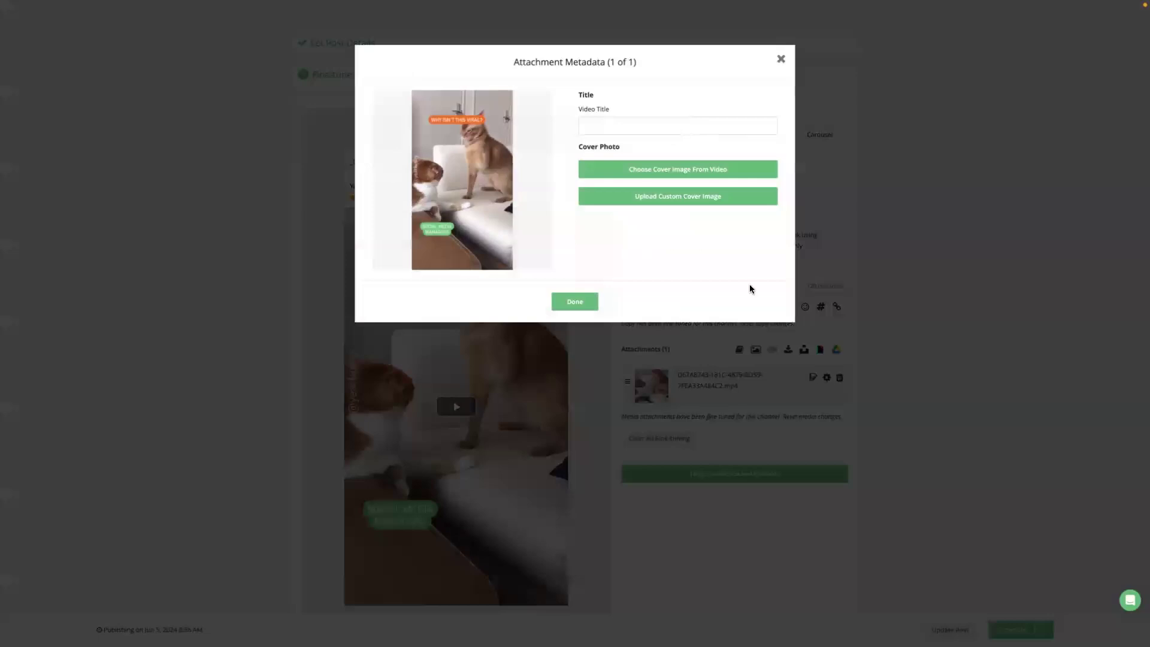
Use a frame from near the middle of the cat video as its cover photo
click(688, 171)
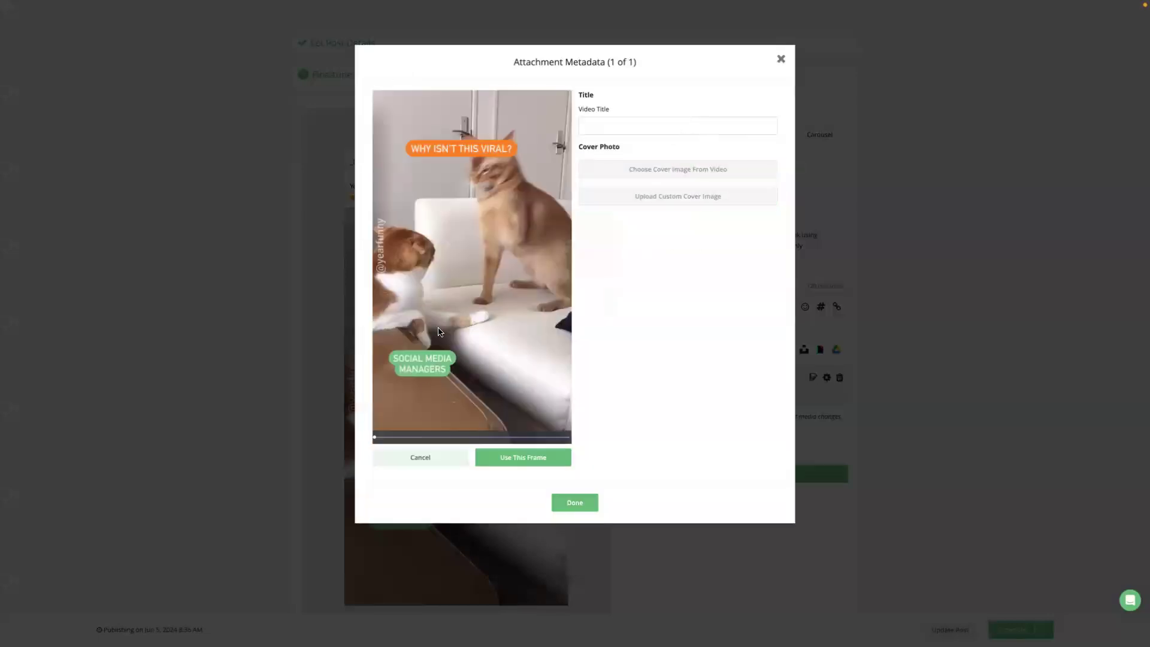
click(434, 438)
drag(436, 441, 464, 438)
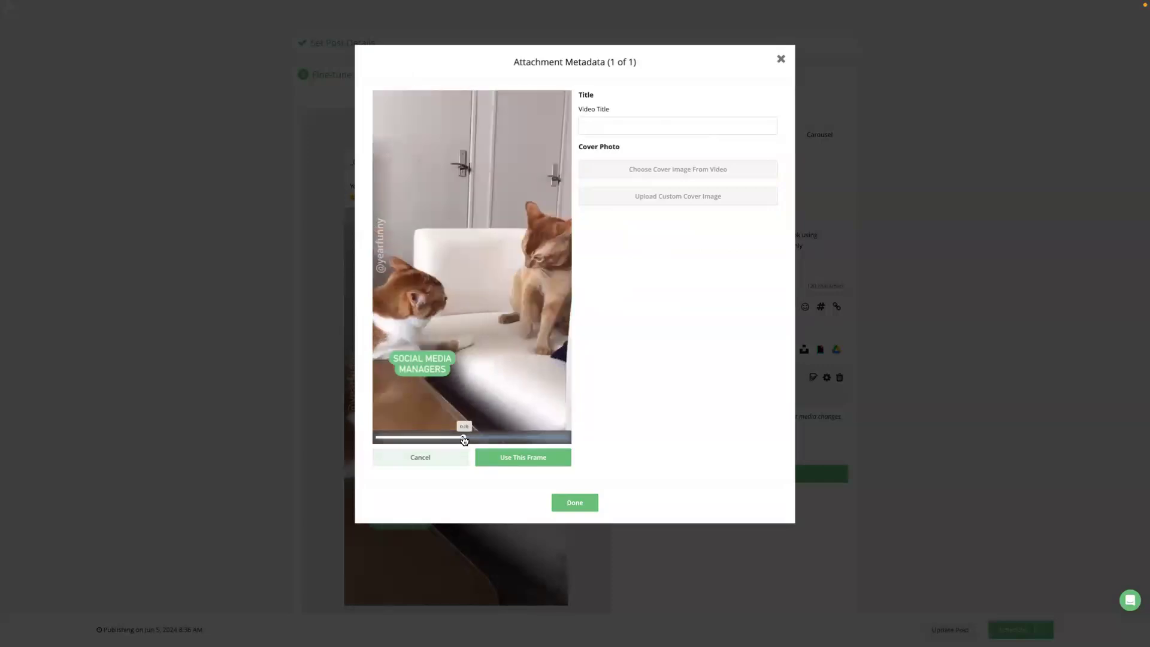
click(509, 459)
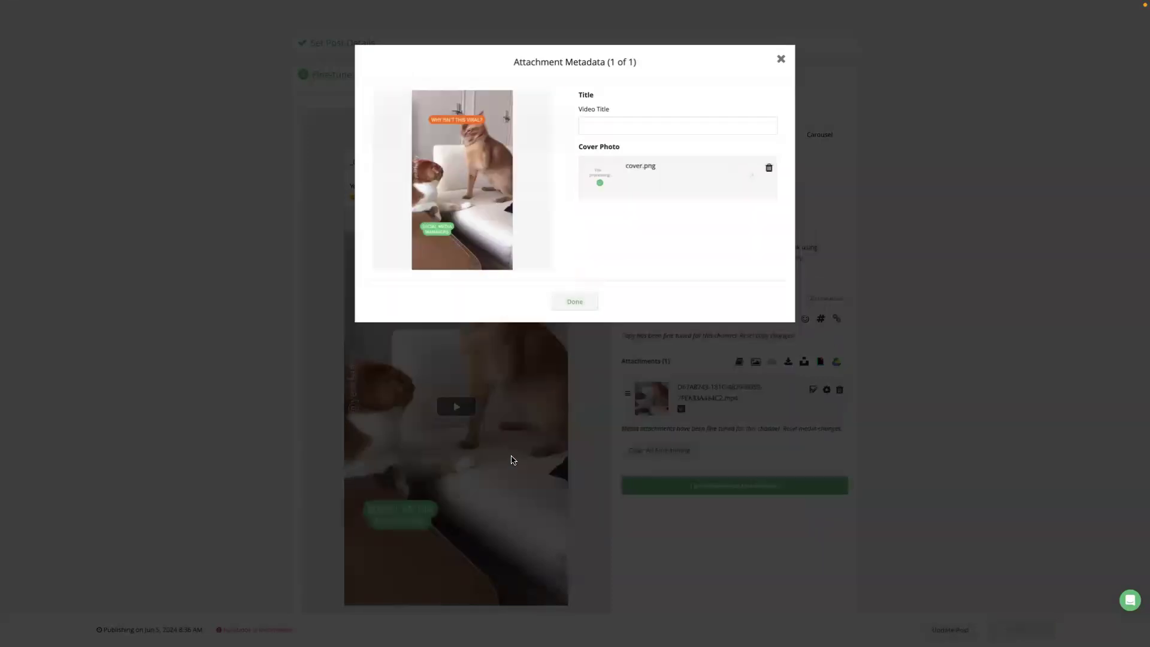
click(590, 300)
Replace the video's cover photo with the custom image Funny cat.jpeg and play the video briefly in the Facebook preview
click(826, 390)
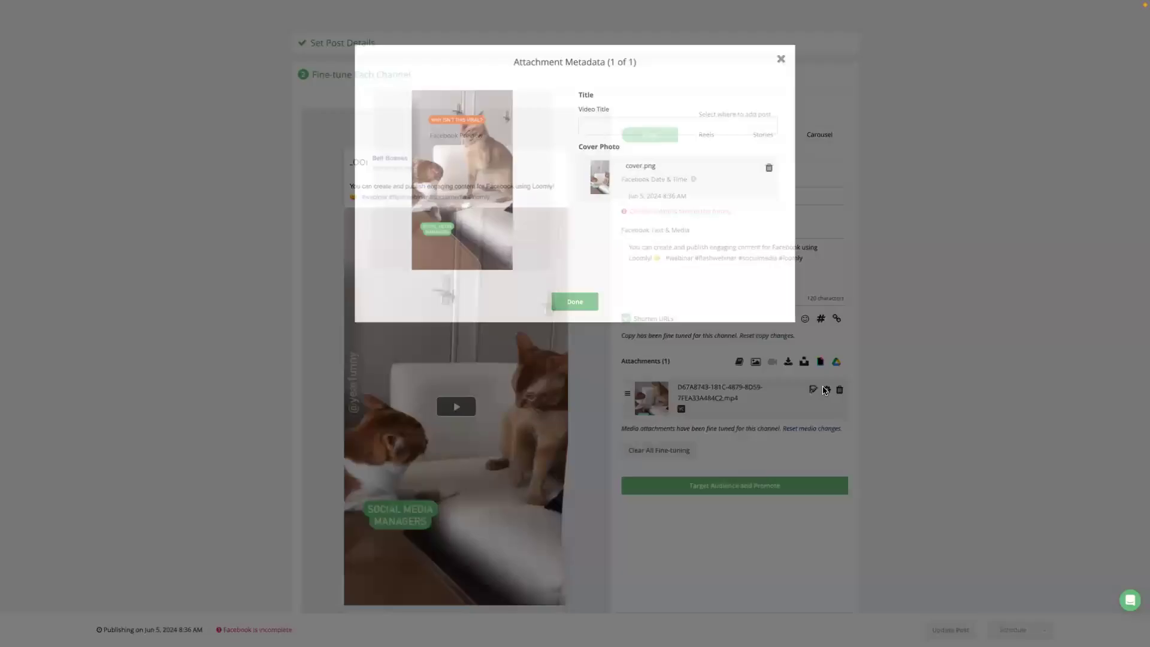
click(769, 167)
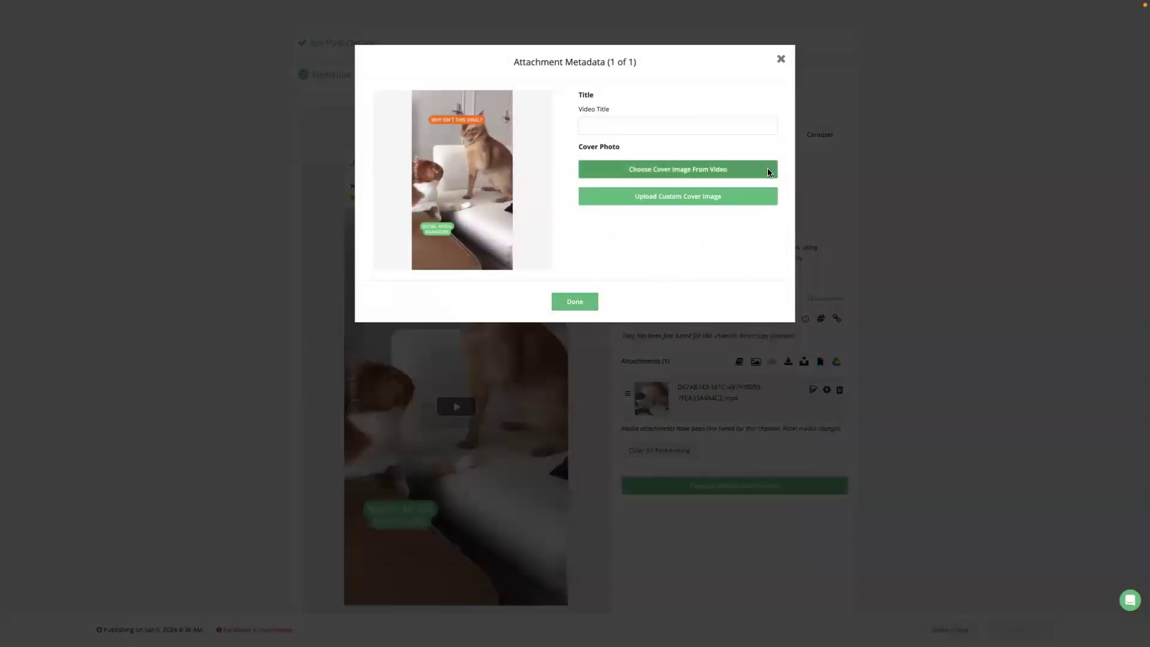
click(724, 197)
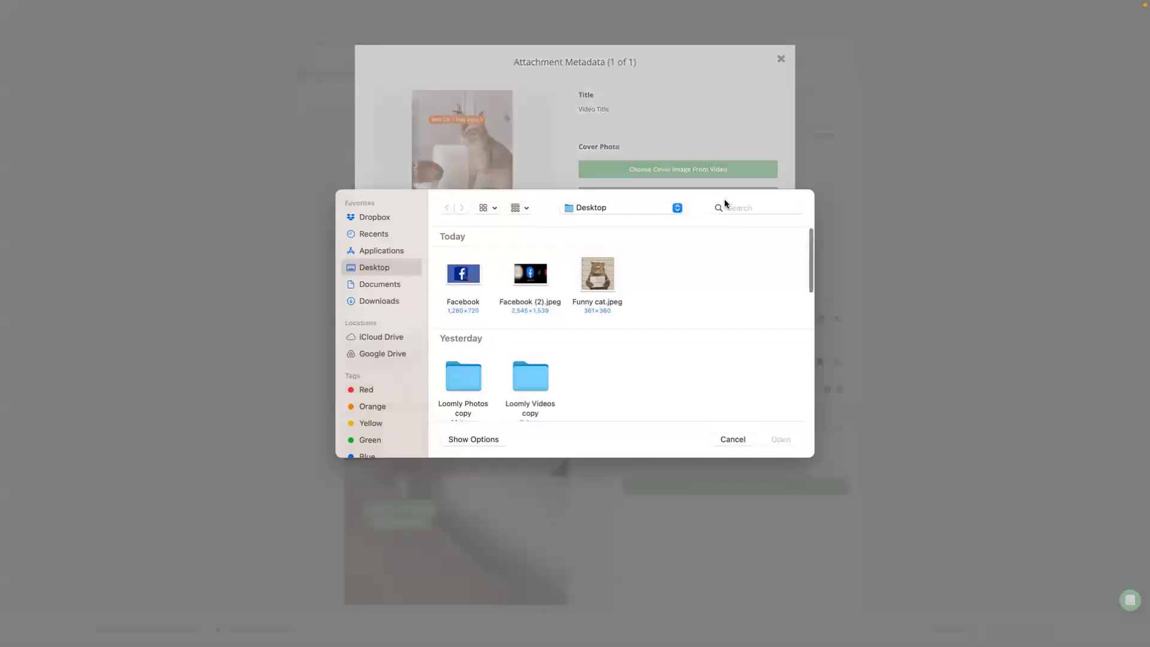
click(607, 279)
click(779, 440)
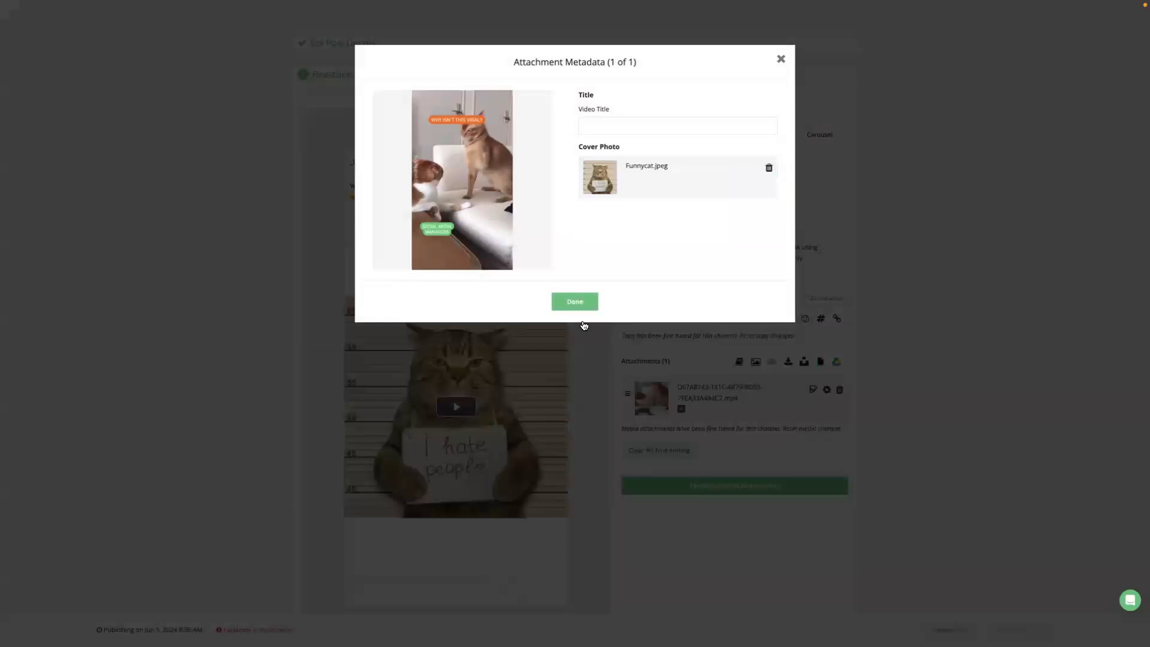
click(578, 309)
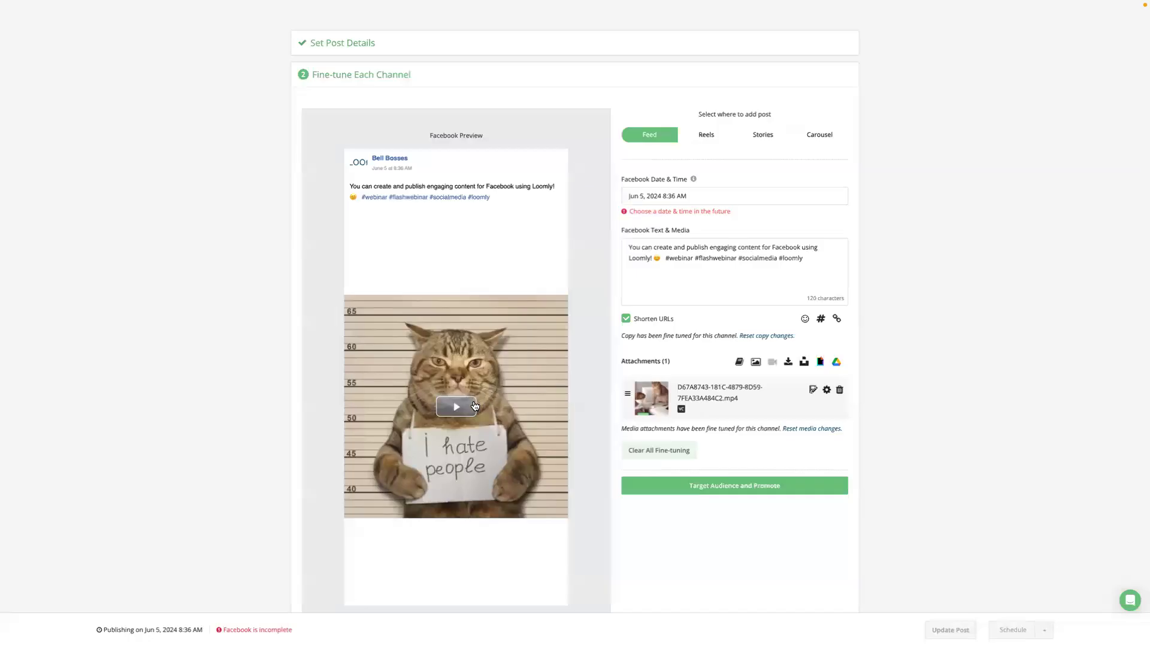
click(473, 400)
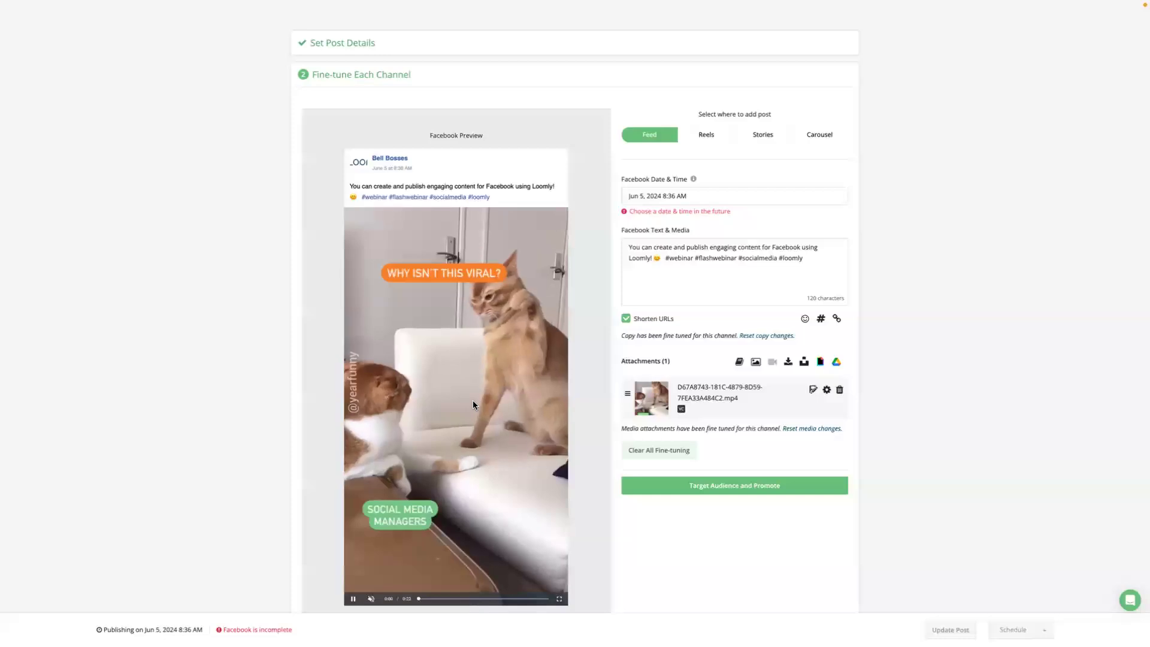
click(352, 600)
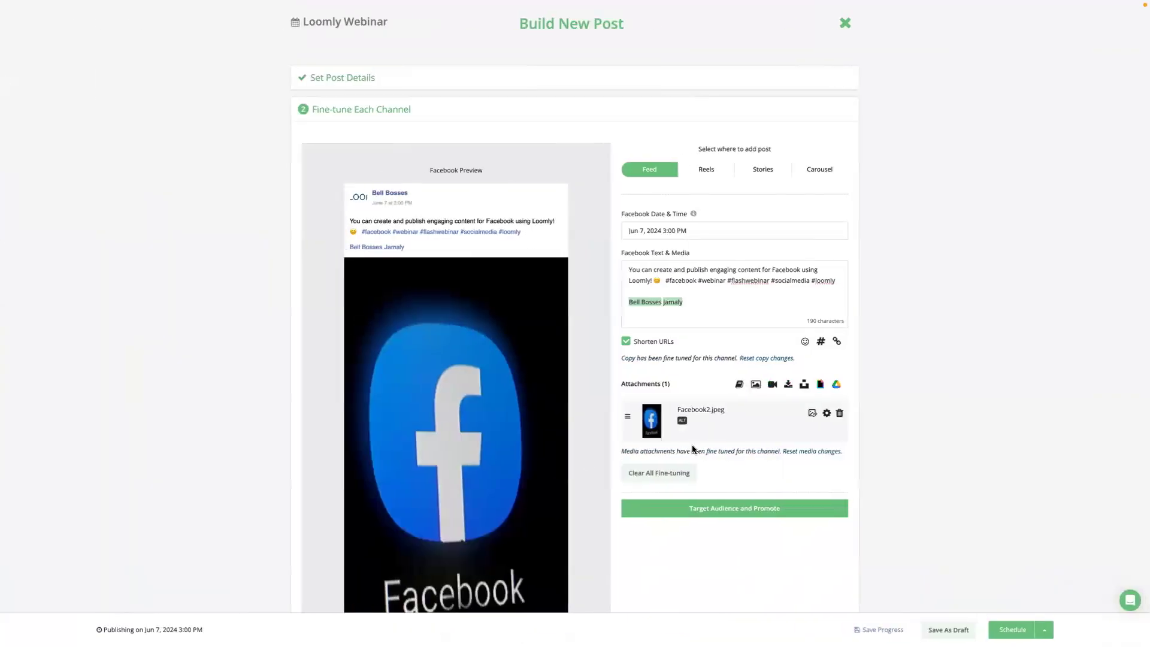
Examine the preferred audience, audience restriction and post sponsoring options for the June 7 Facebook post without changing them
click(710, 511)
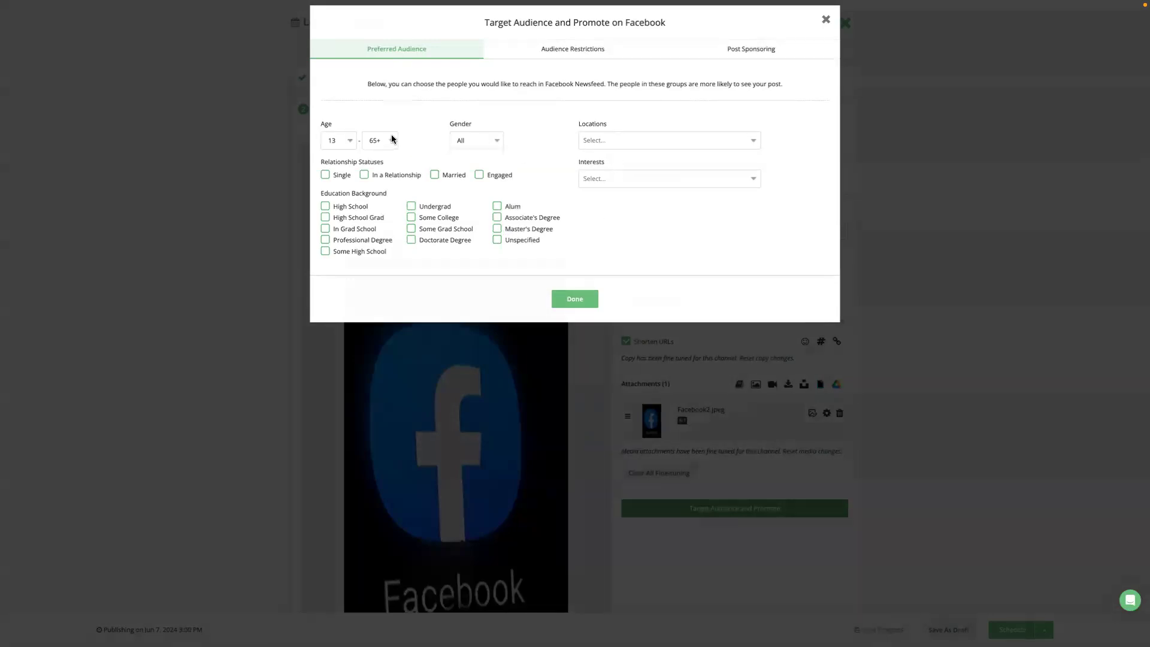
click(586, 52)
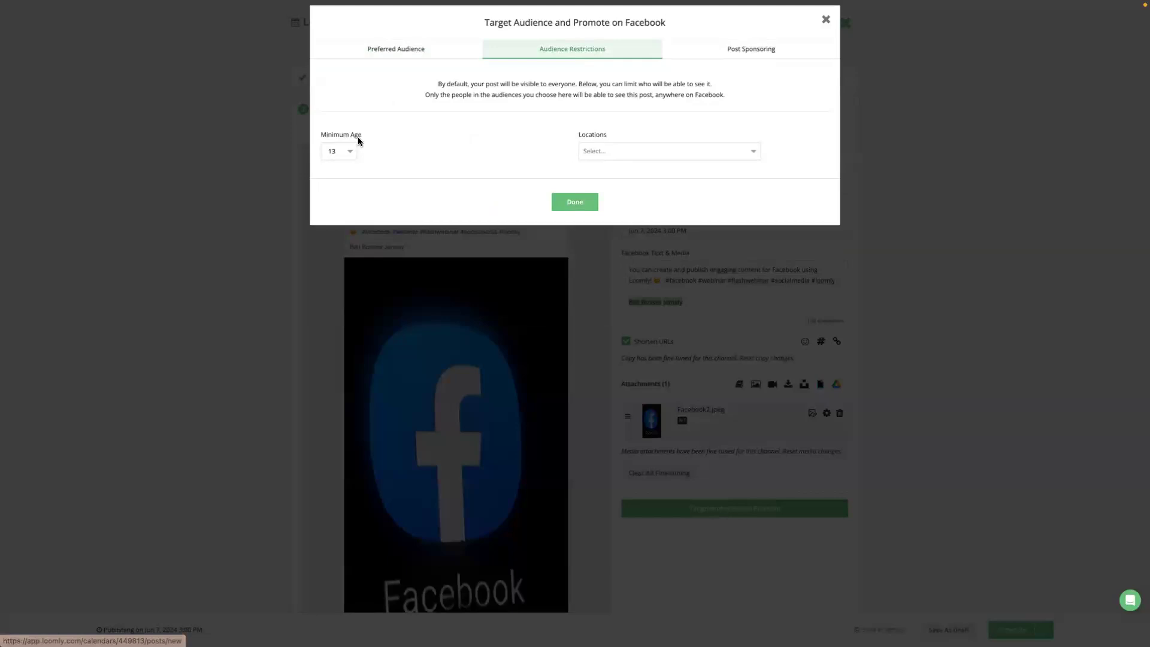
click(657, 157)
click(553, 133)
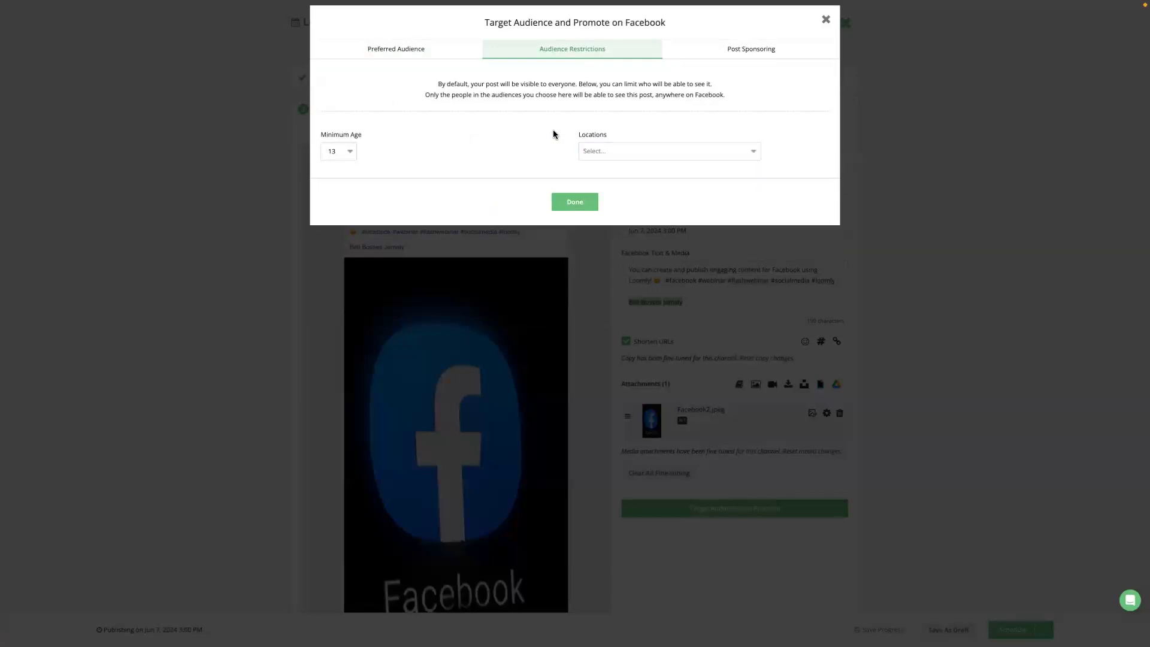
click(737, 52)
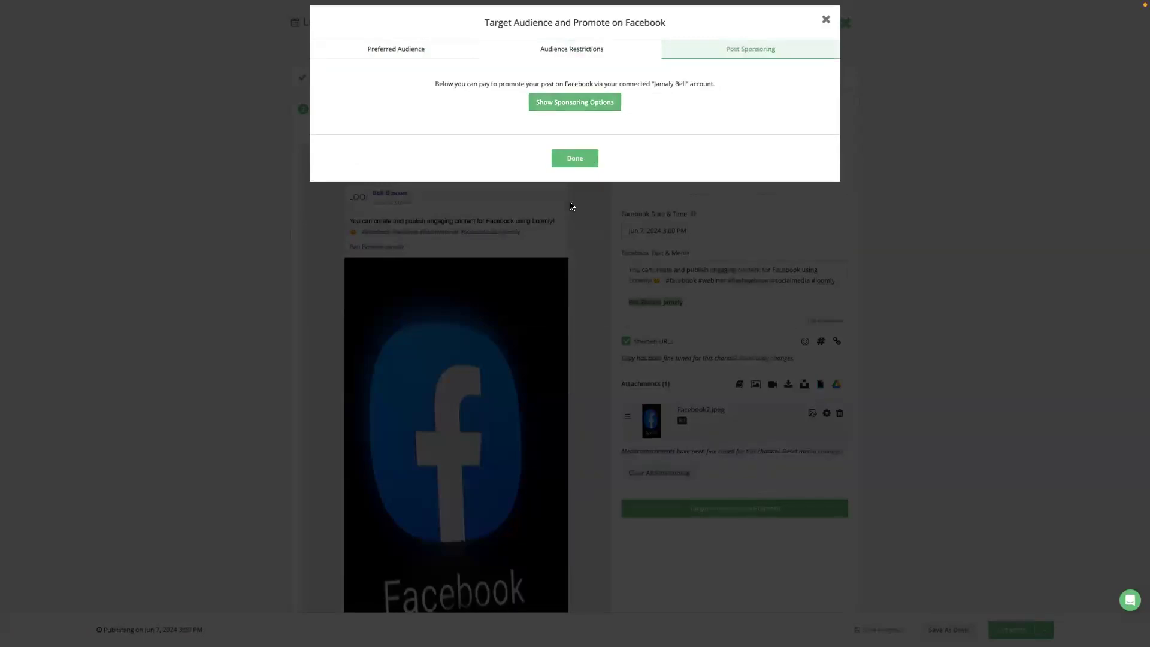
click(576, 160)
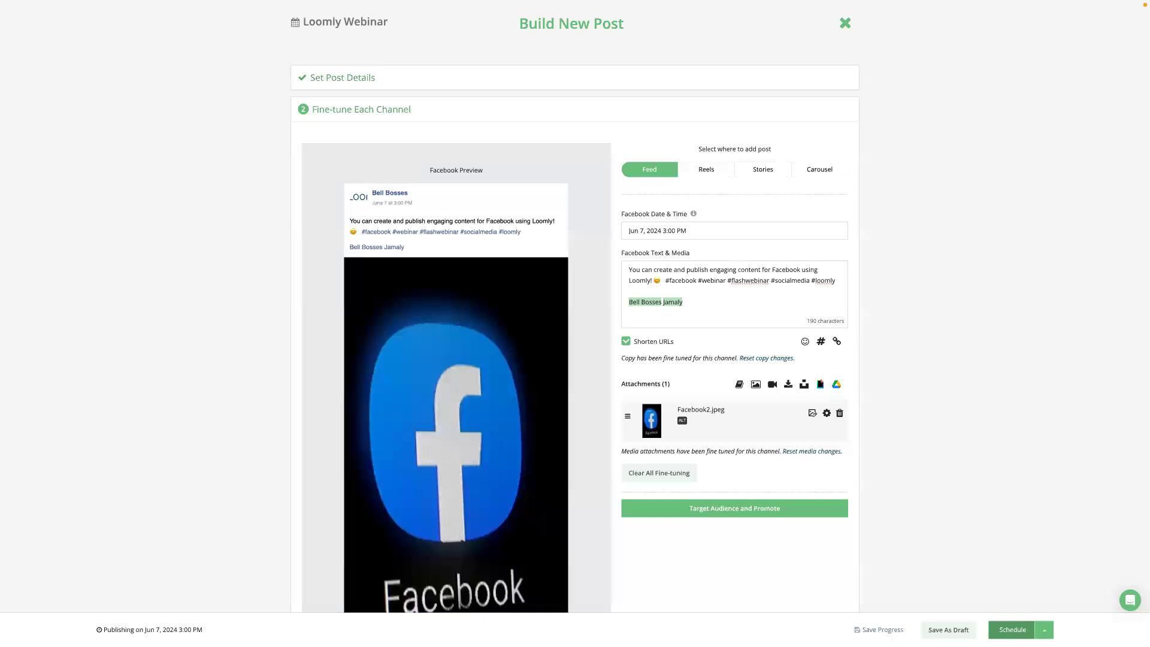
Schedule the Facebook Publishing post for Jun 7, 2024 3:00 PM
click(1012, 629)
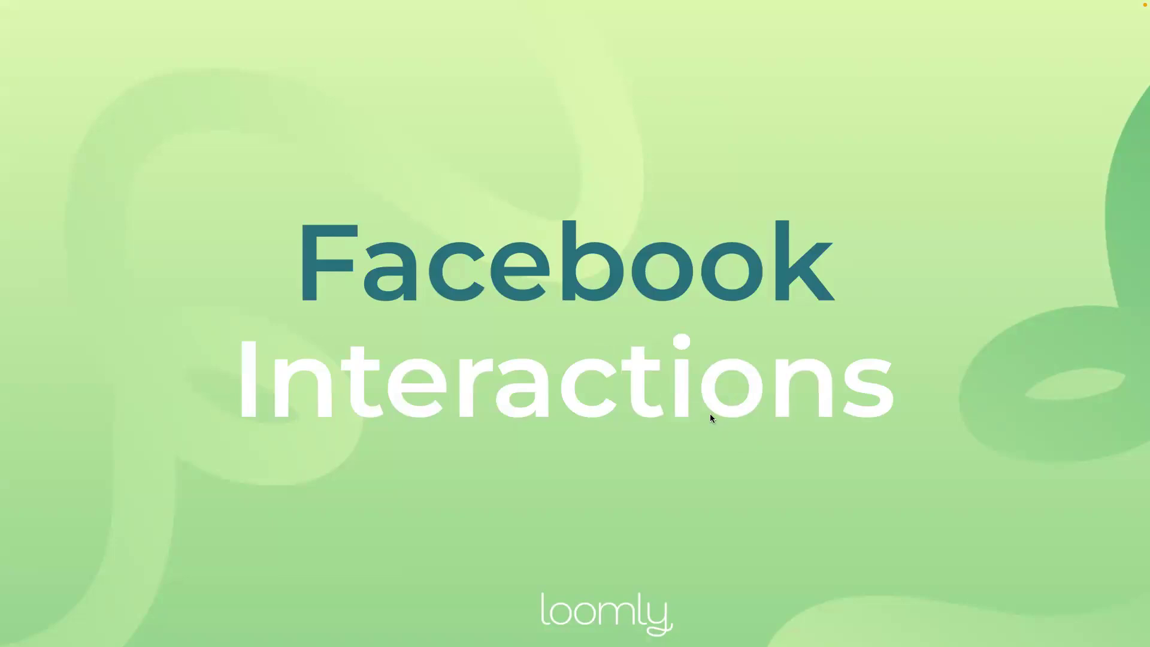
key(Right)
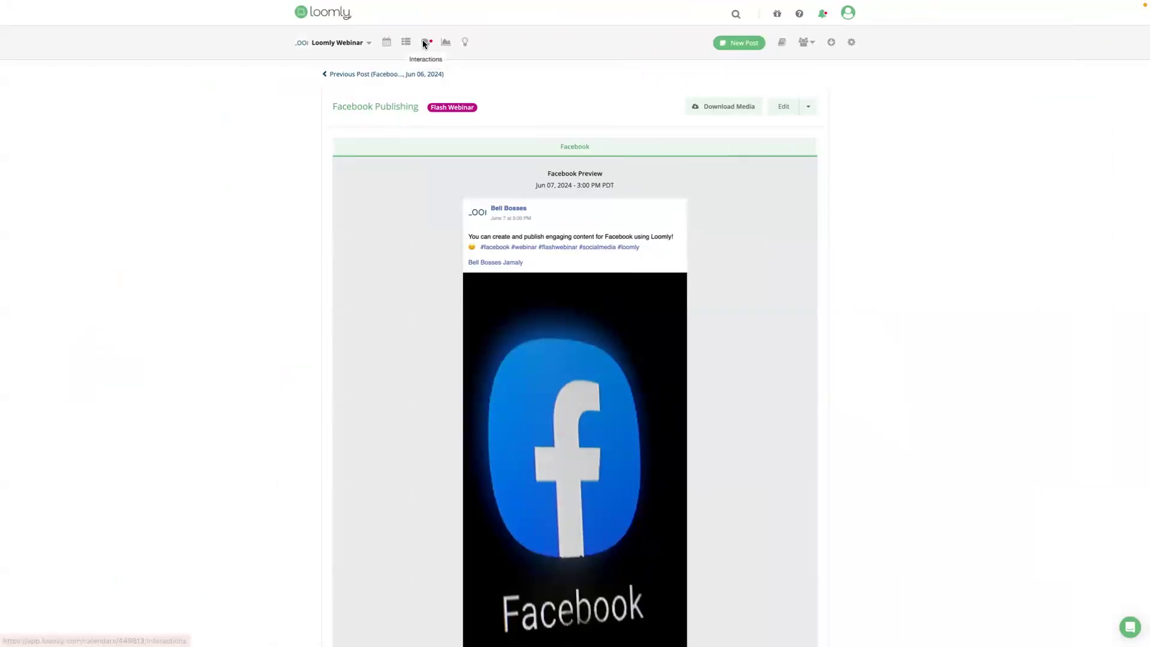
Open the calendar's interactions, refresh the Facebook data and view the bulk actions available for the comments
click(424, 42)
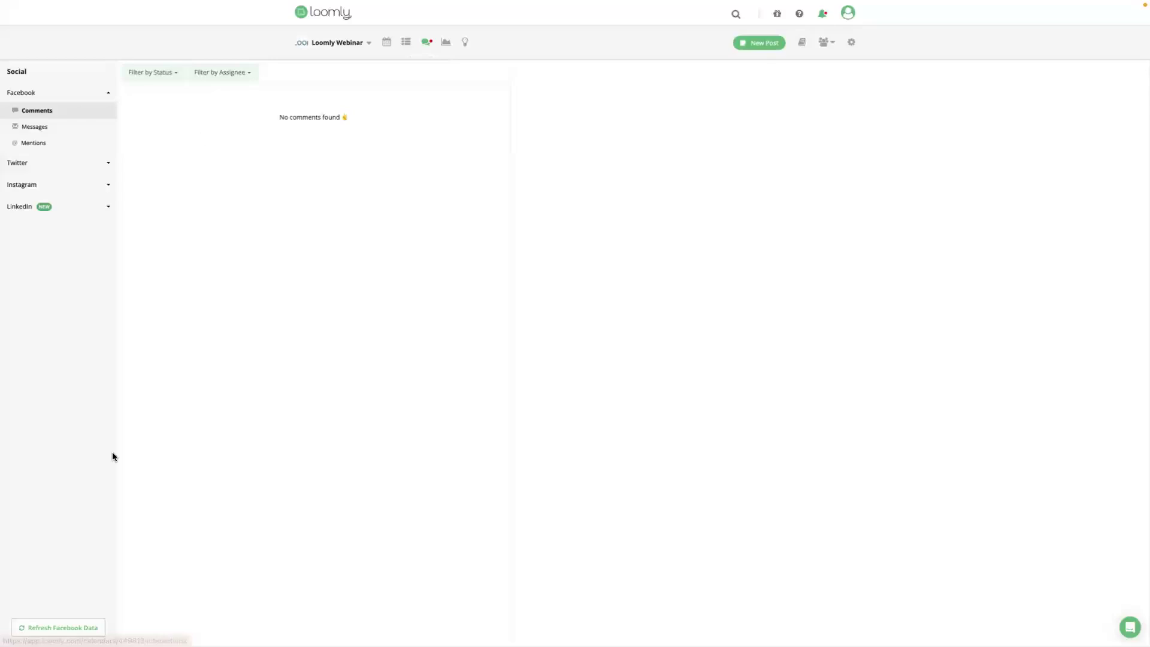
click(64, 626)
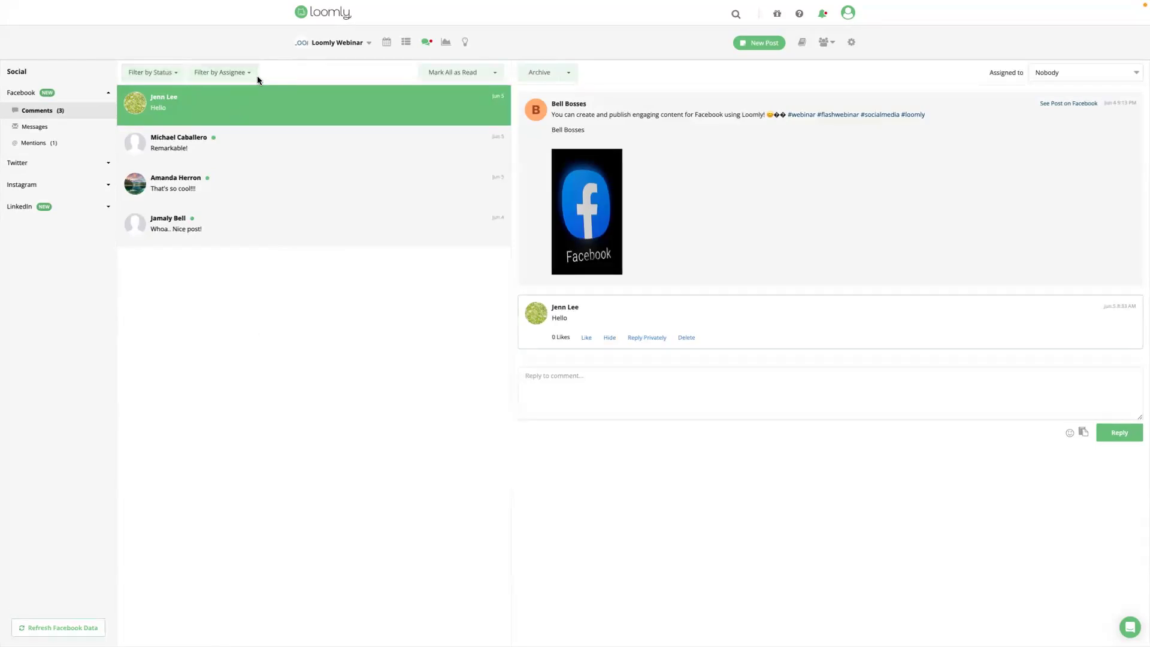
click(498, 75)
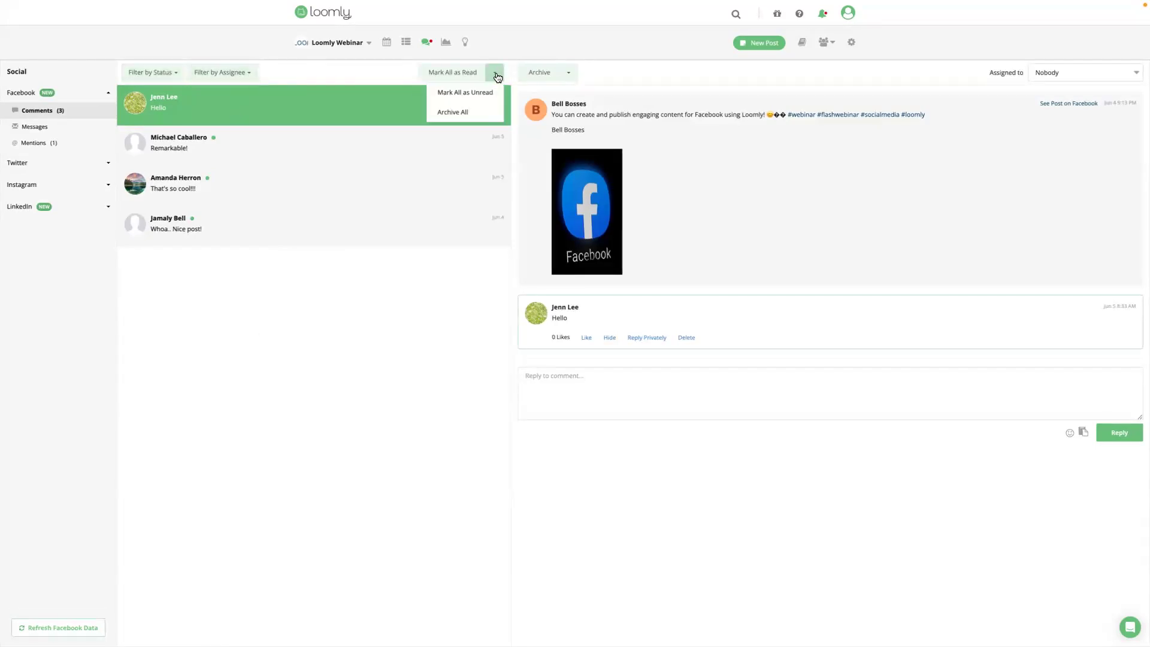
click(411, 307)
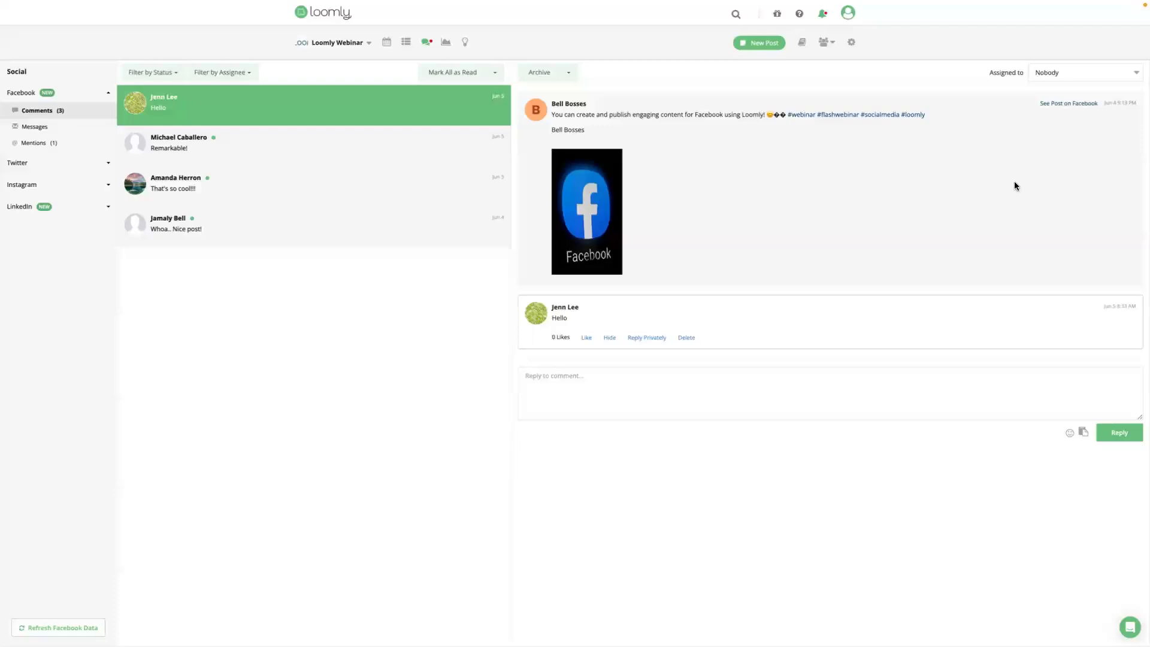
Assign the "Hello" Facebook comment to the third team member listed and reply to it with the Greeting saved reply
click(1108, 73)
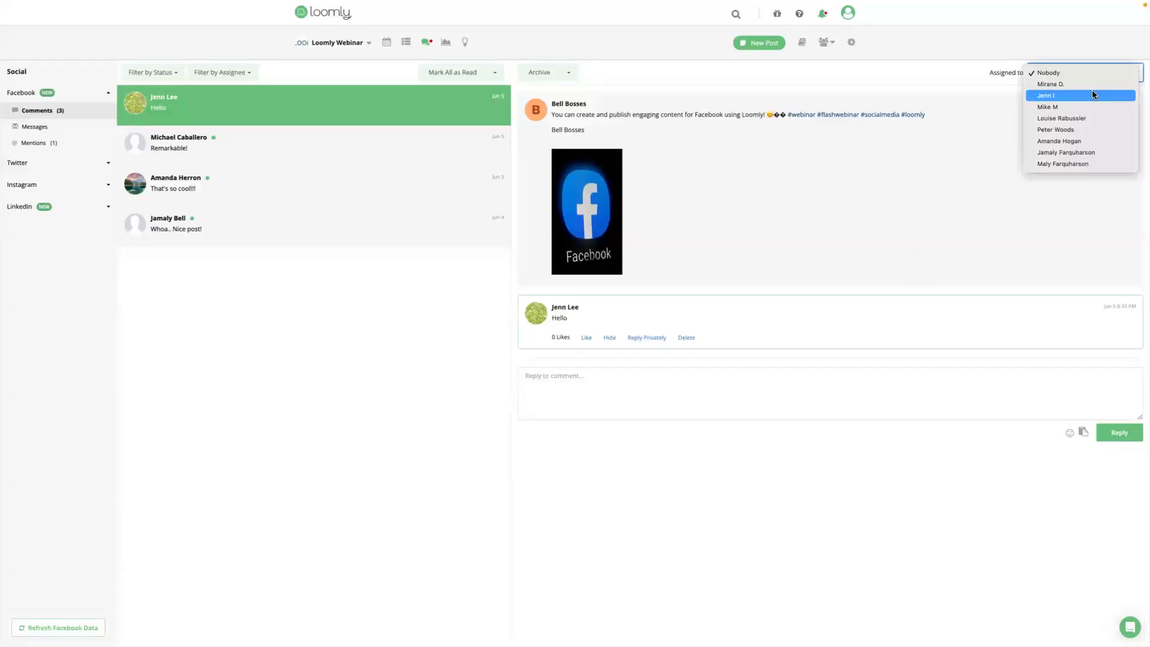
click(1084, 108)
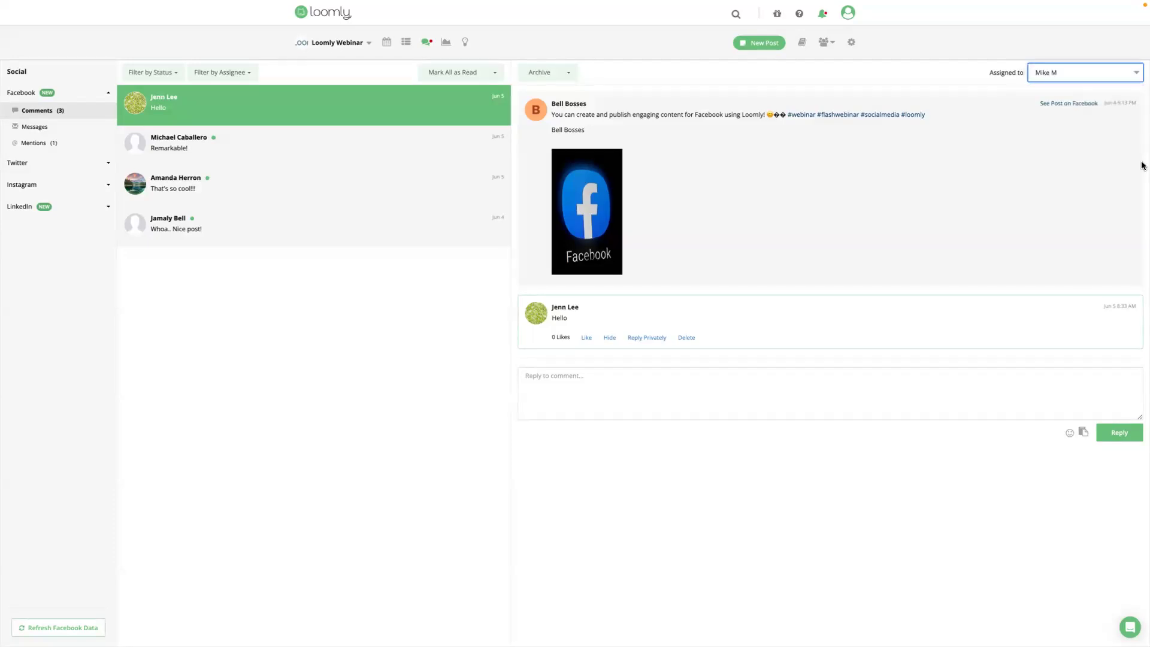
click(1084, 437)
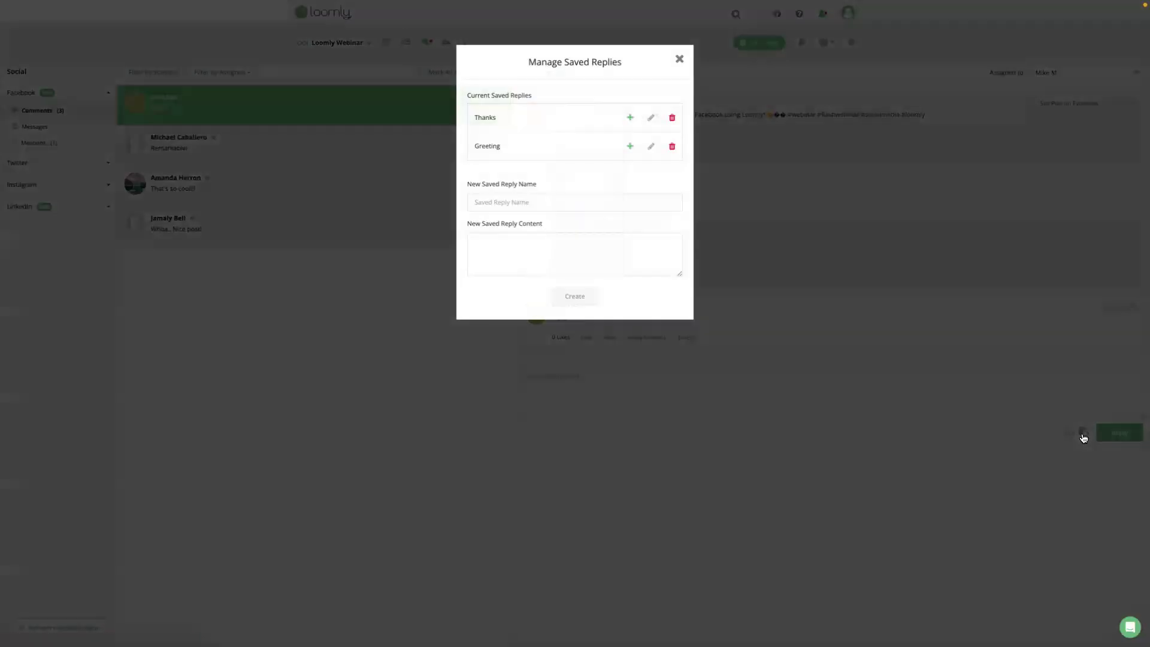
click(630, 147)
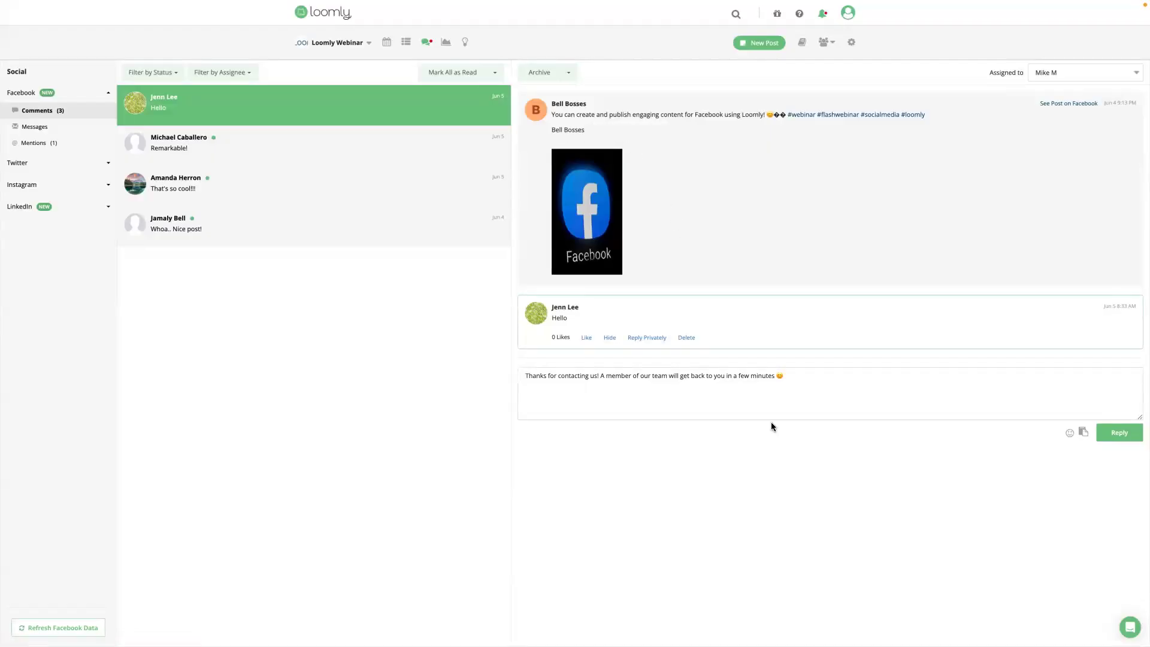
click(1120, 436)
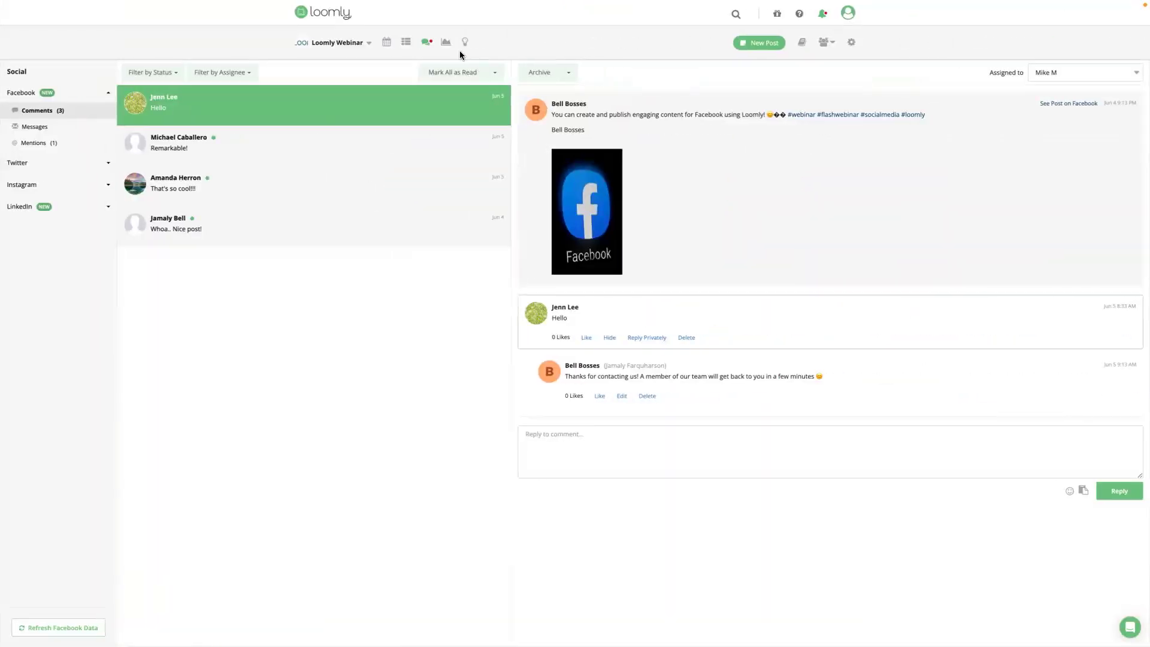
Open the Facebook analytics and switch to the Mocha (Demo) calendar
click(446, 43)
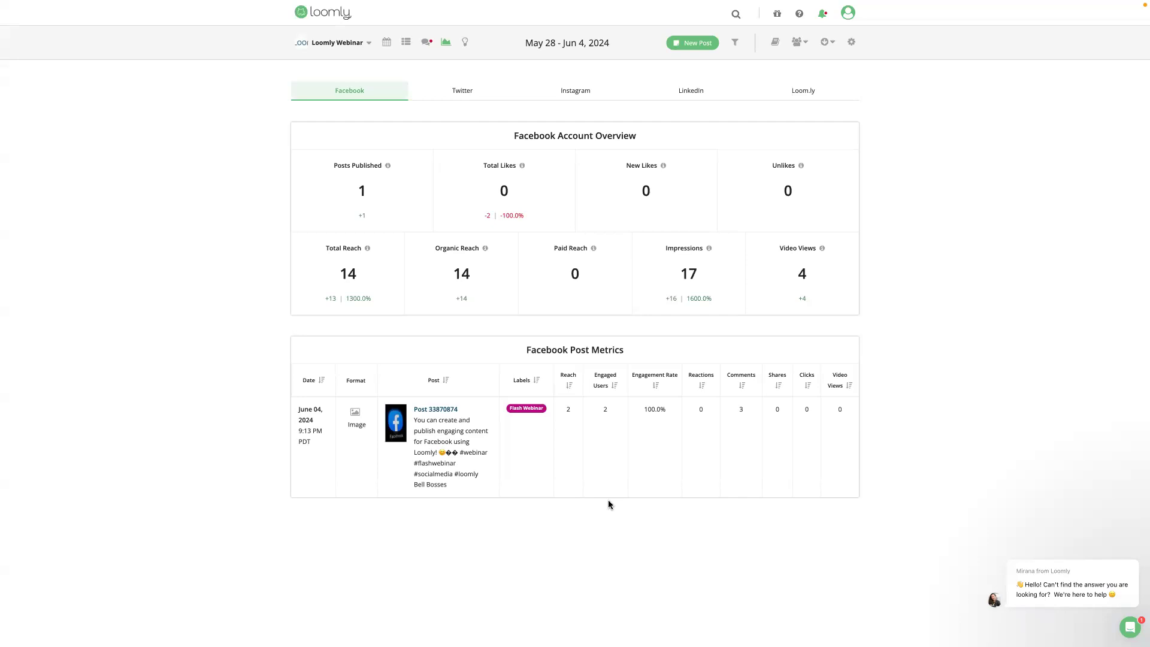
click(369, 44)
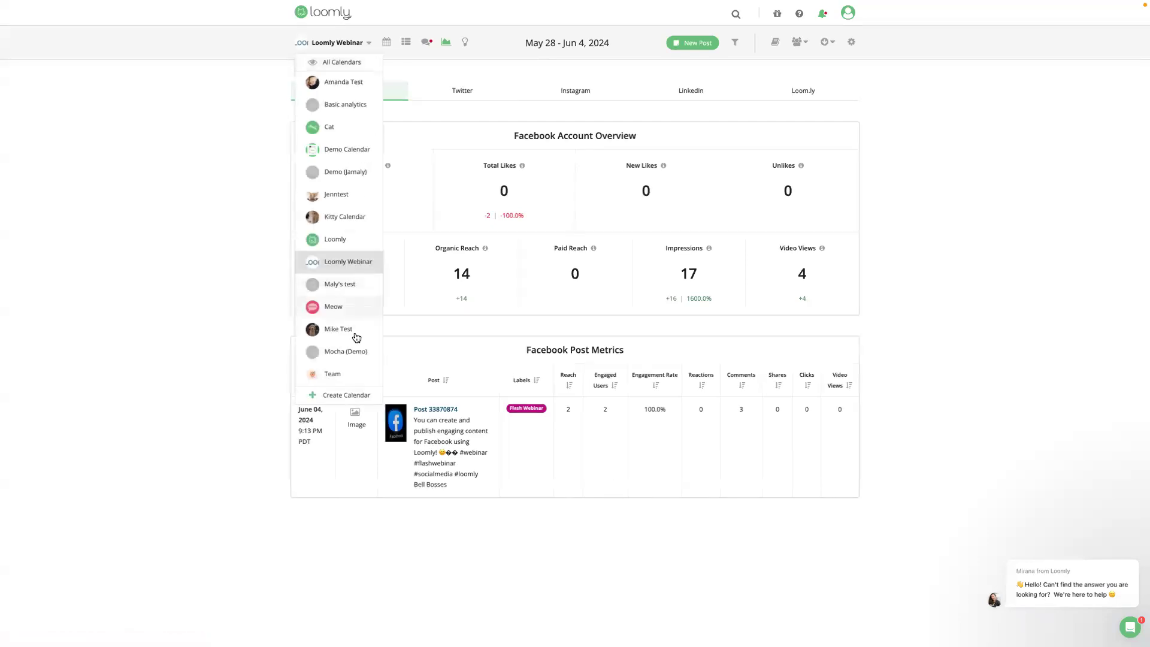
click(354, 353)
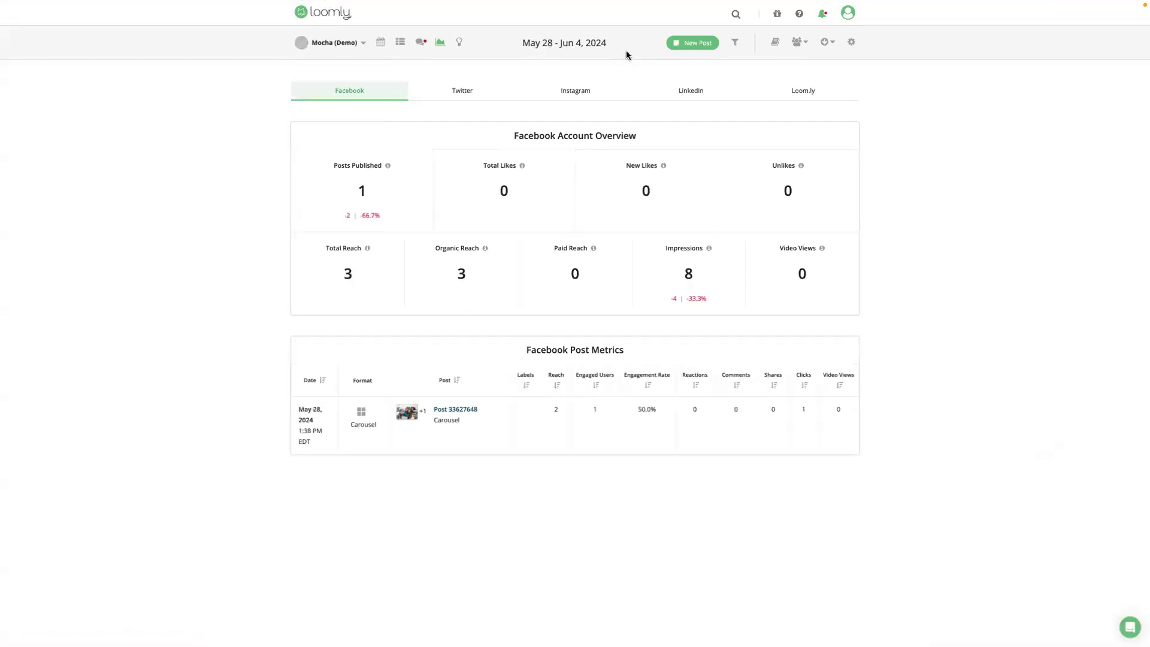
Set the start of the analytics date range to 2024-01-01 in the date range and comparison filter
click(736, 44)
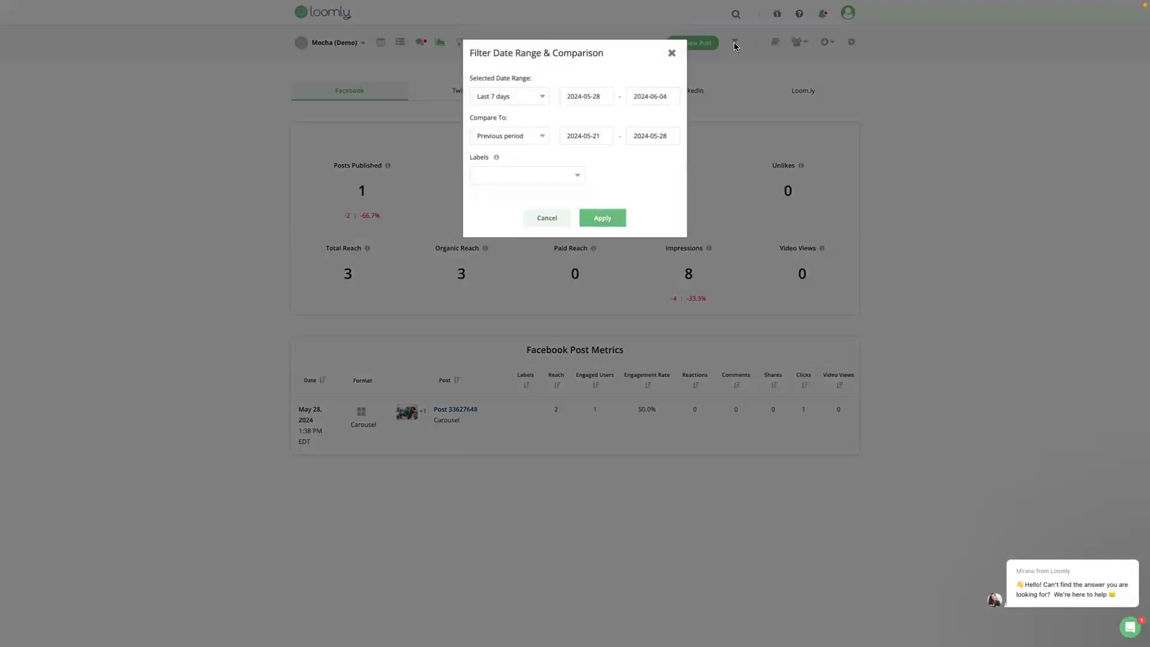
click(577, 100)
click(578, 126)
click(579, 125)
double_click(580, 127)
click(578, 126)
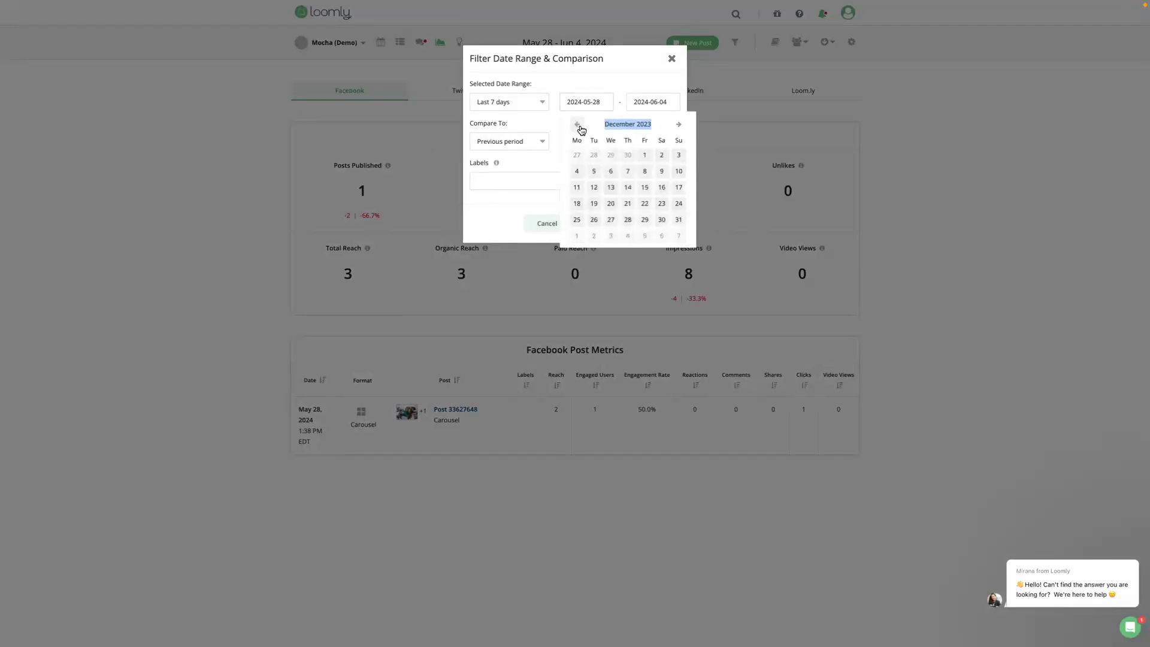
click(679, 125)
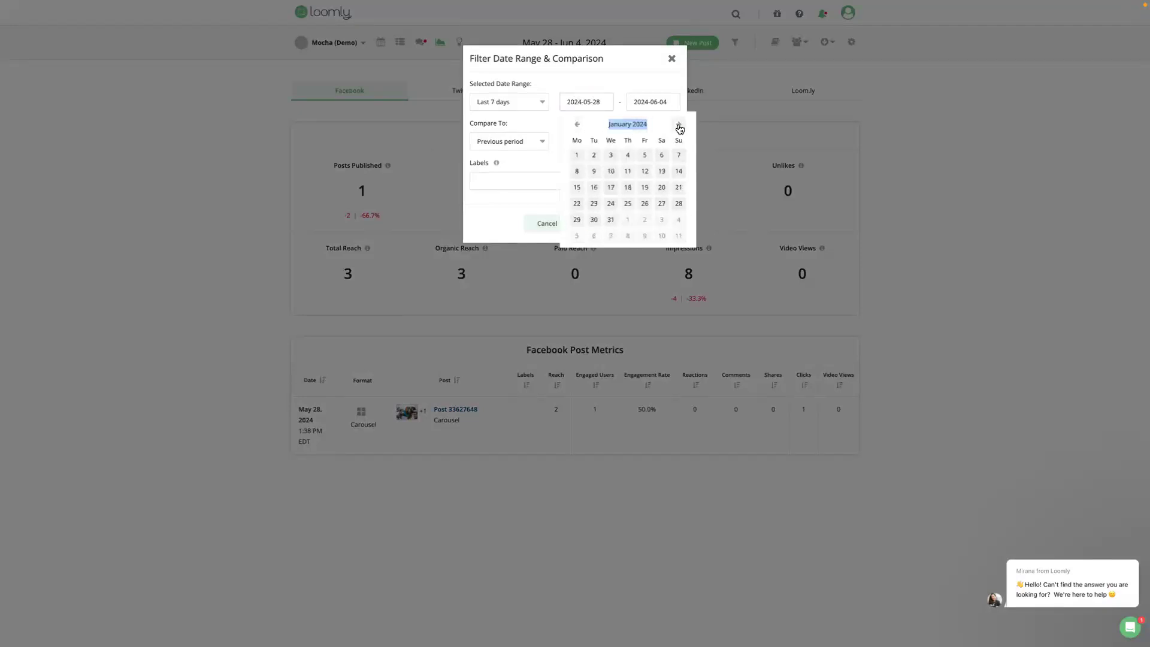
click(576, 157)
Check the comparison period and label options, leave them unchanged, and apply the analytics filter
click(542, 140)
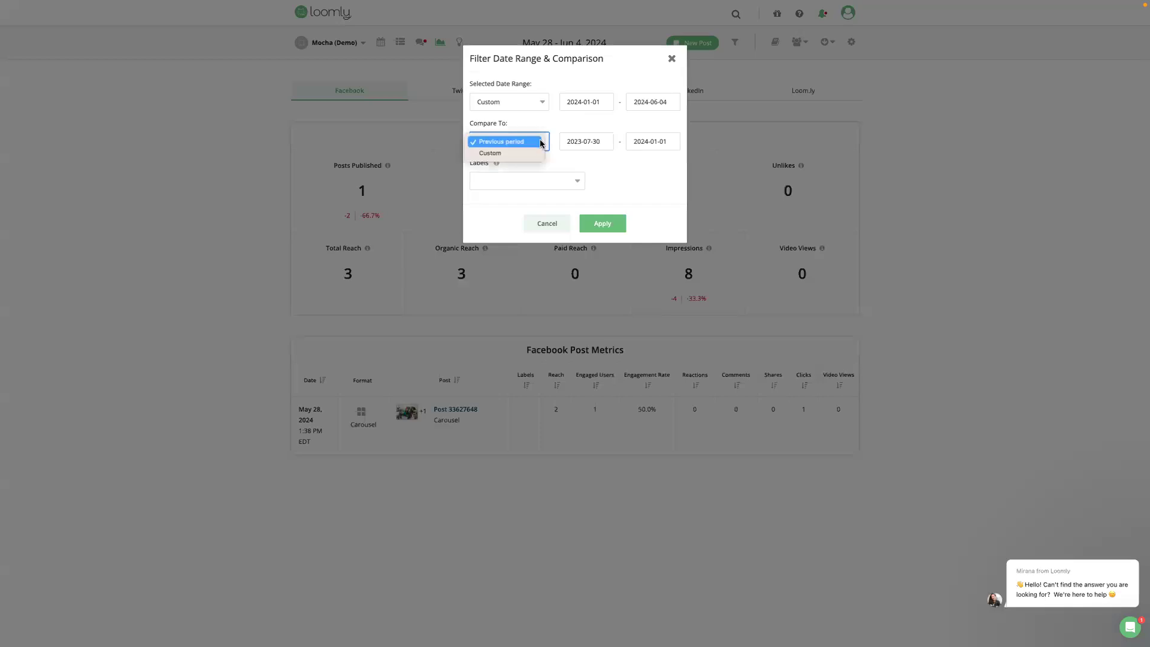
click(551, 123)
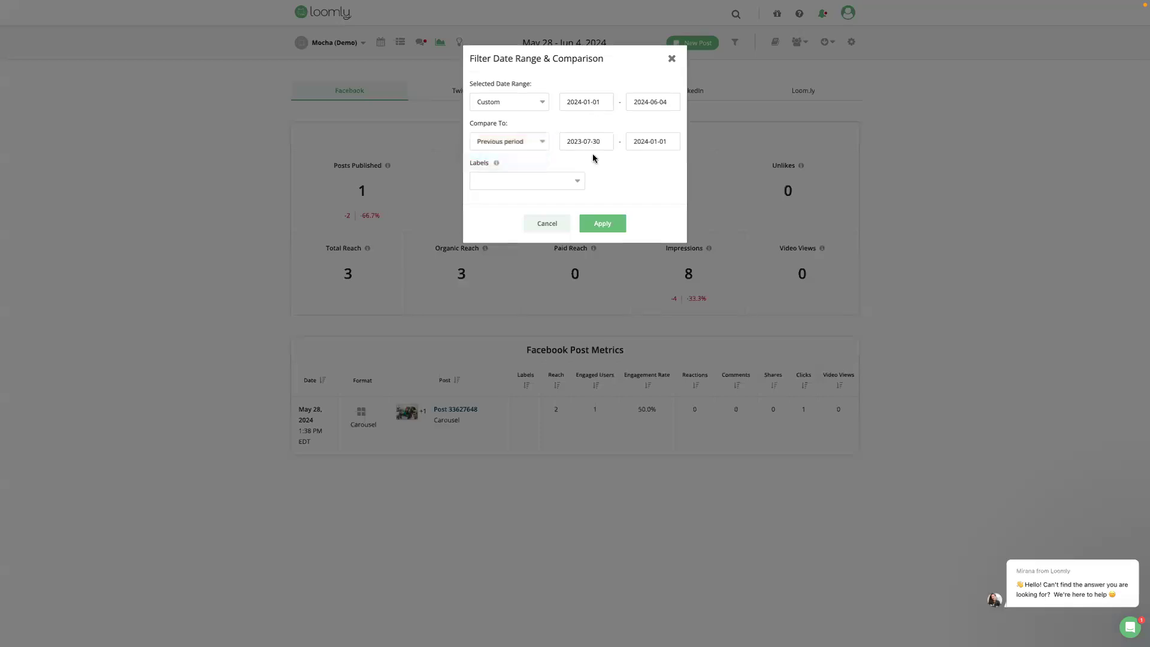
click(578, 180)
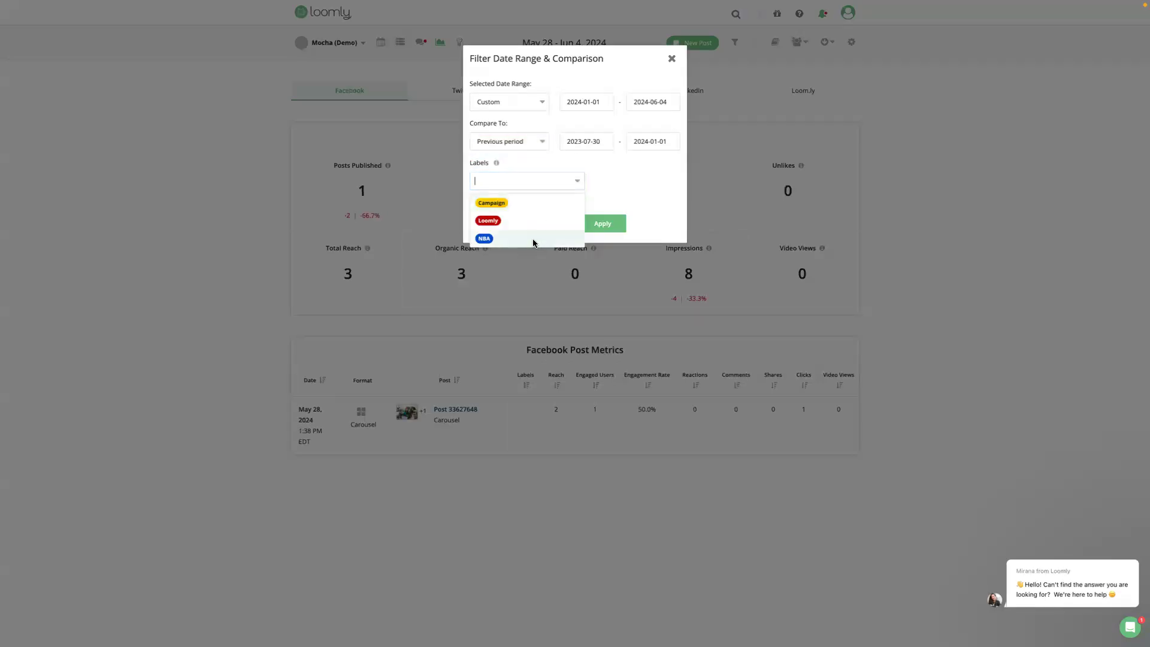
click(612, 183)
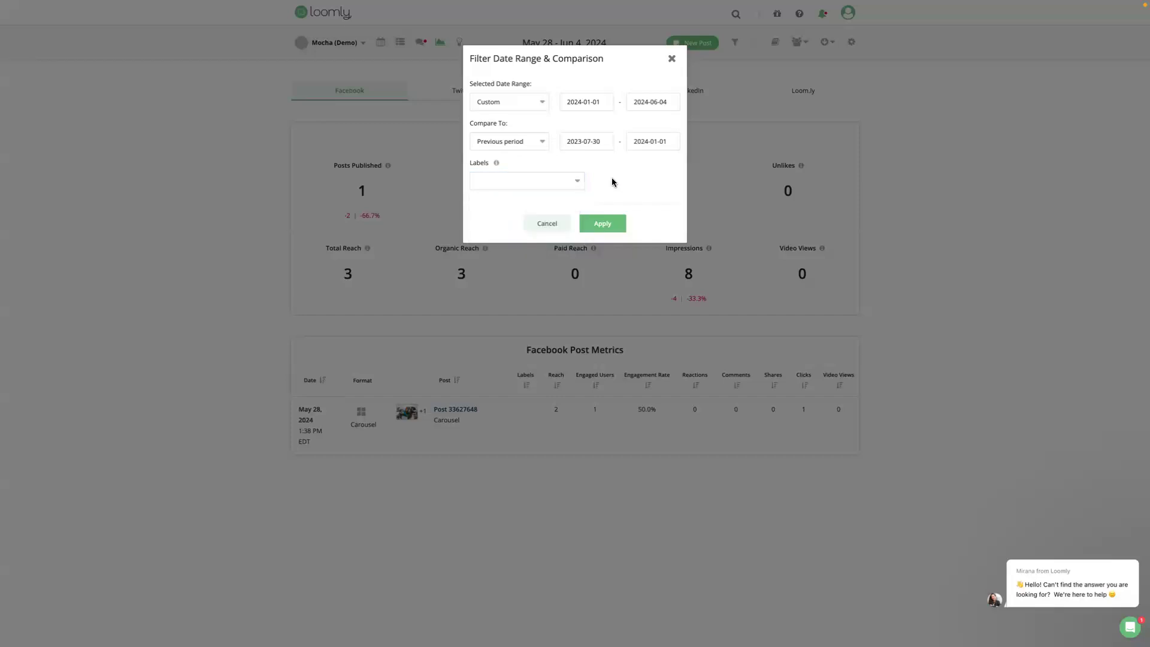
click(602, 223)
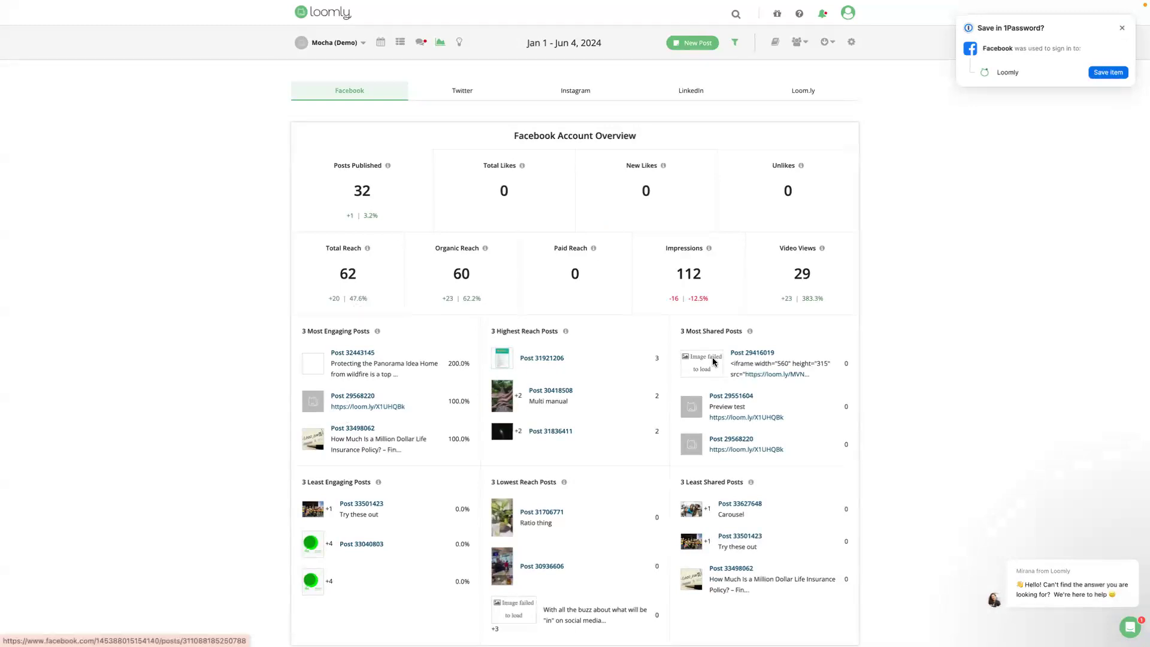
Examine the Facebook Post Metrics table for the filtered period and dismiss the 1Password save prompt
scroll(520, 533, down, 8)
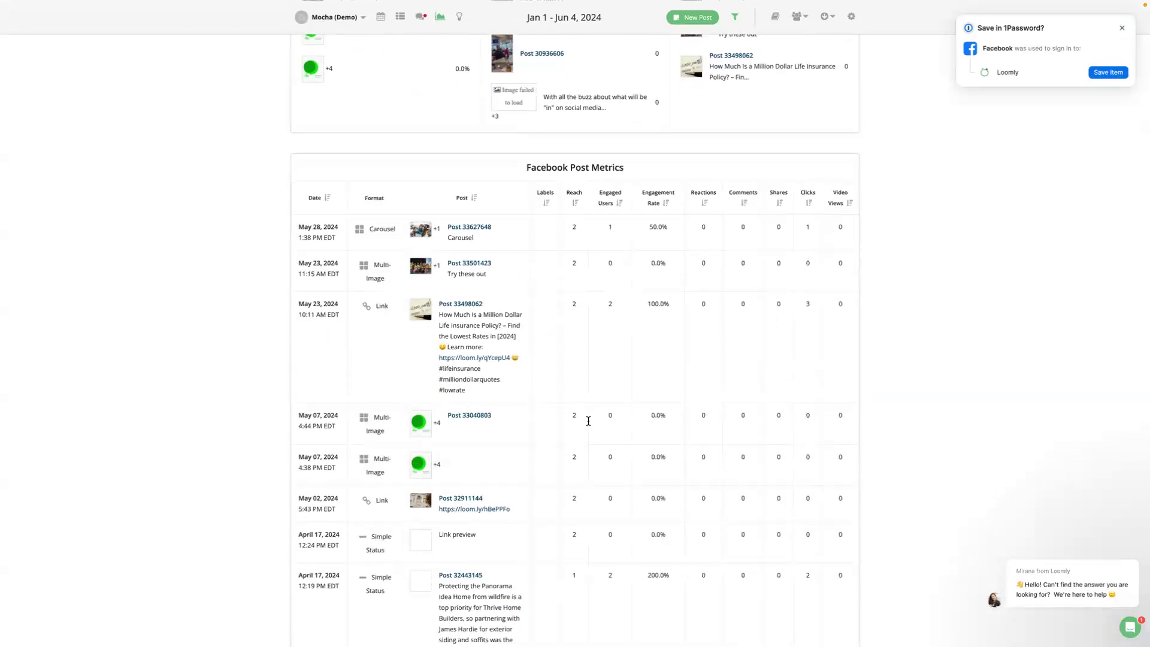
scroll(592, 393, down, 1)
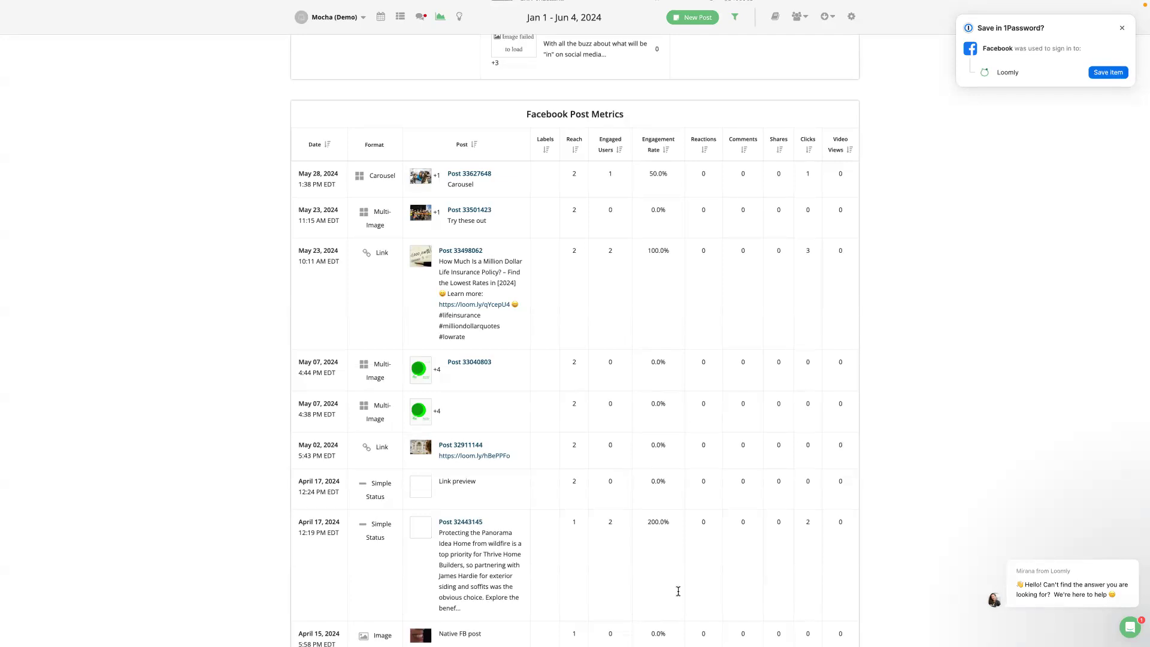
scroll(829, 171, up, 1)
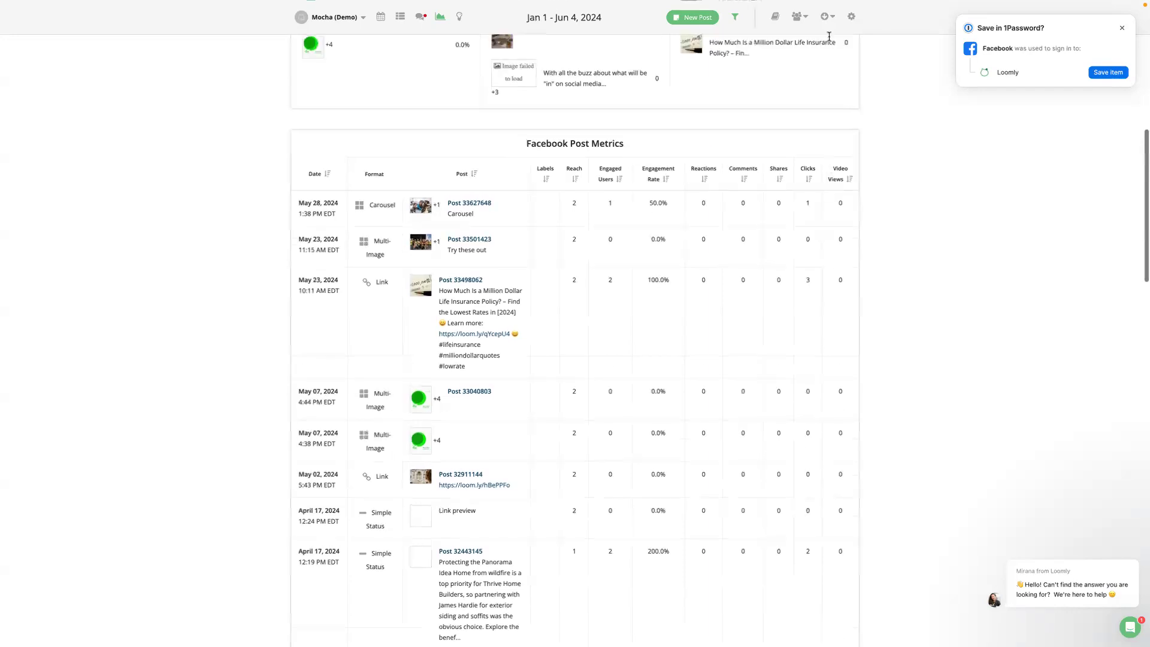
click(1122, 29)
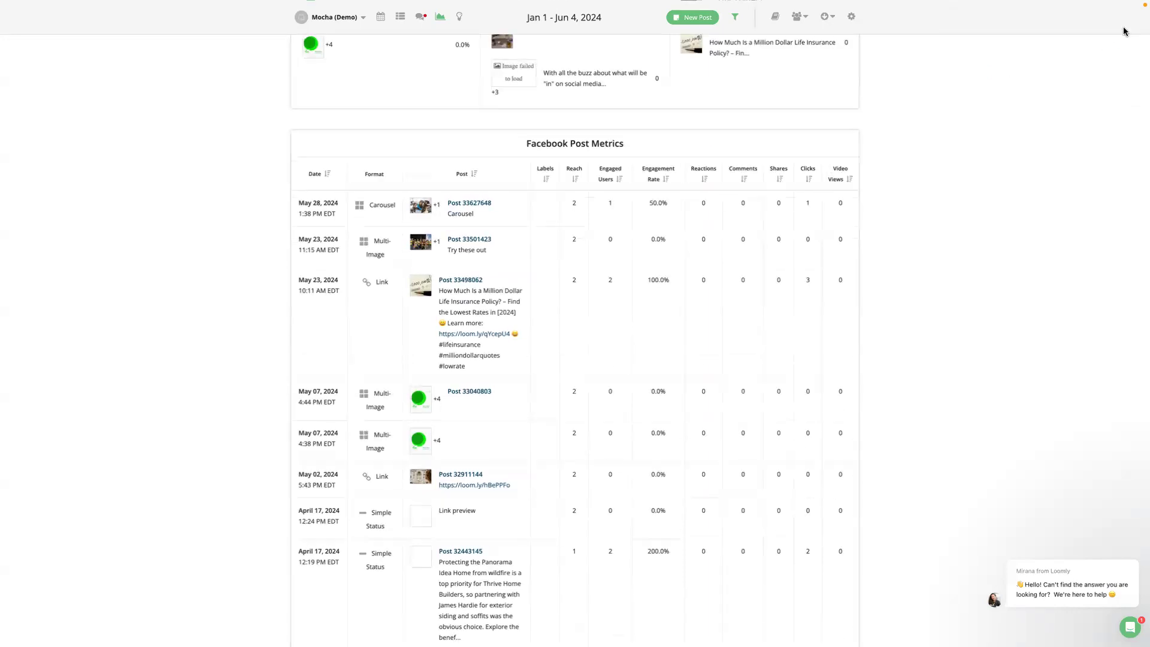
View the report and format options for exporting analytics and close them without exporting
click(827, 16)
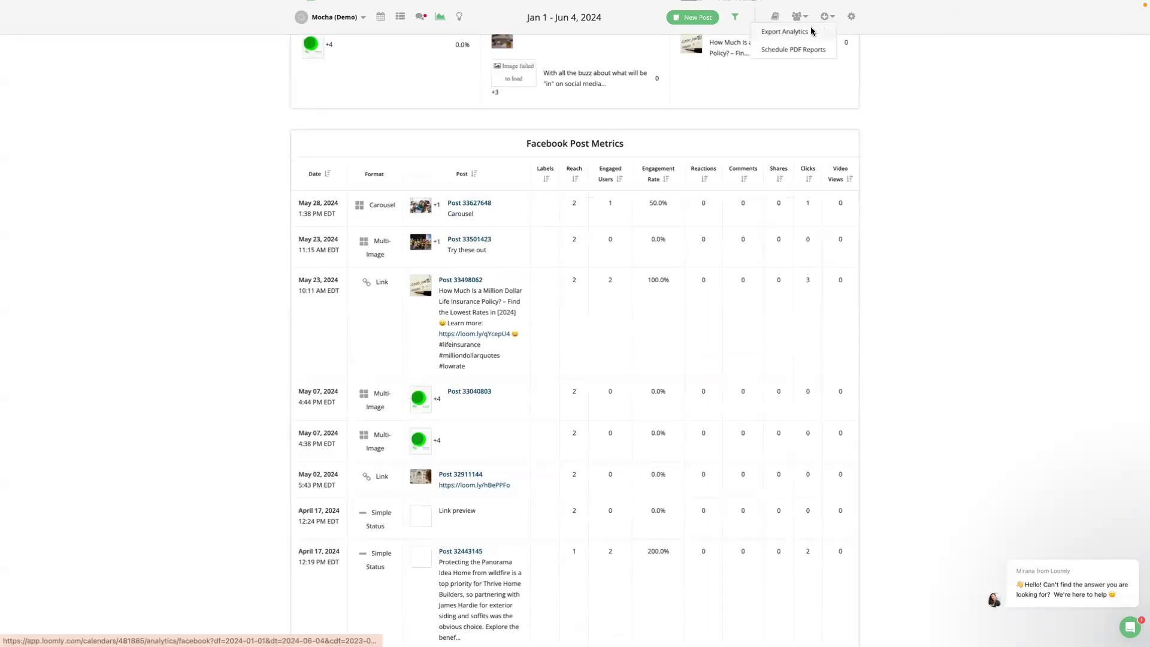
click(811, 31)
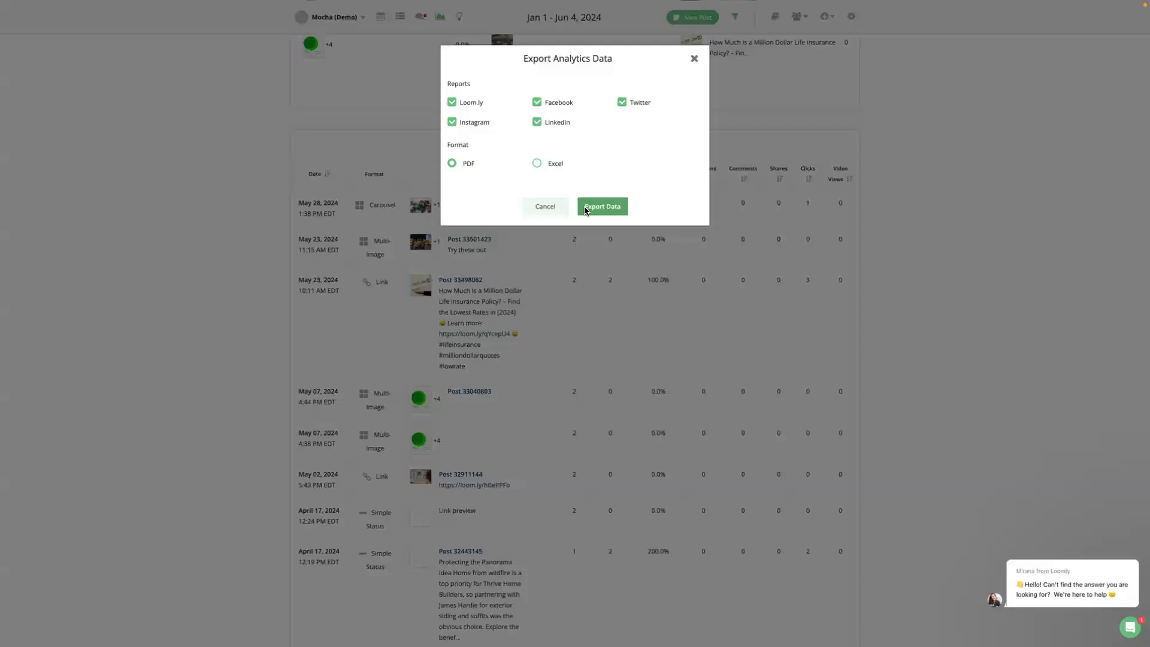
click(692, 60)
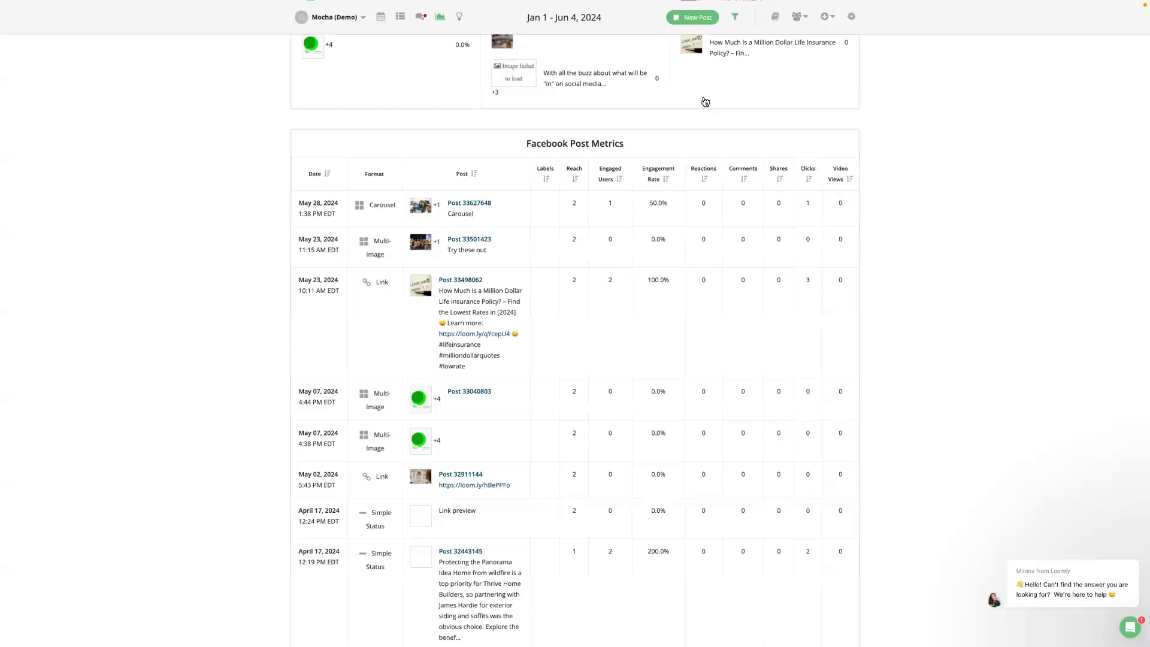
View the delivery, report and recipient options for a new scheduled PDF analytics report and close them without saving
click(826, 17)
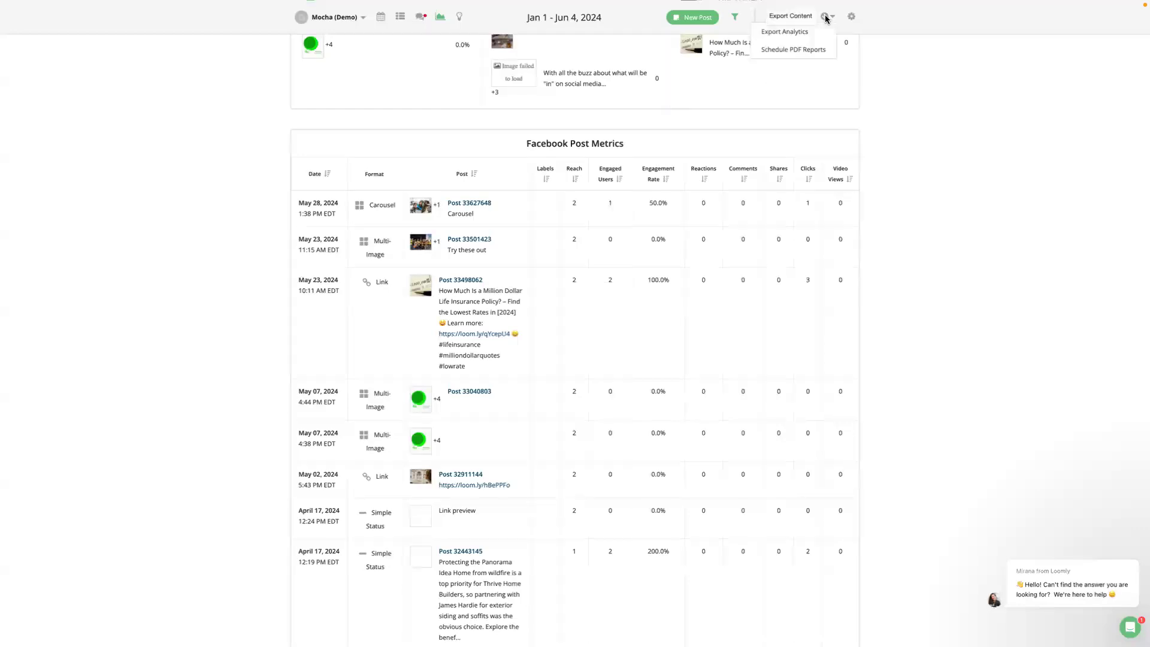
click(811, 49)
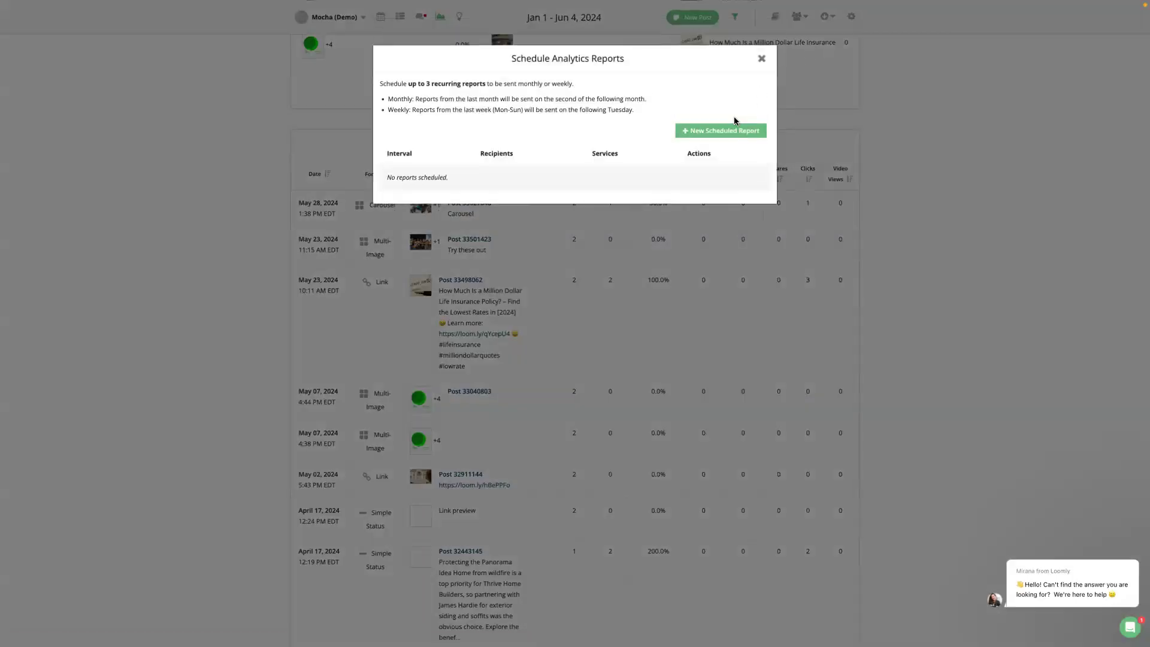
click(728, 131)
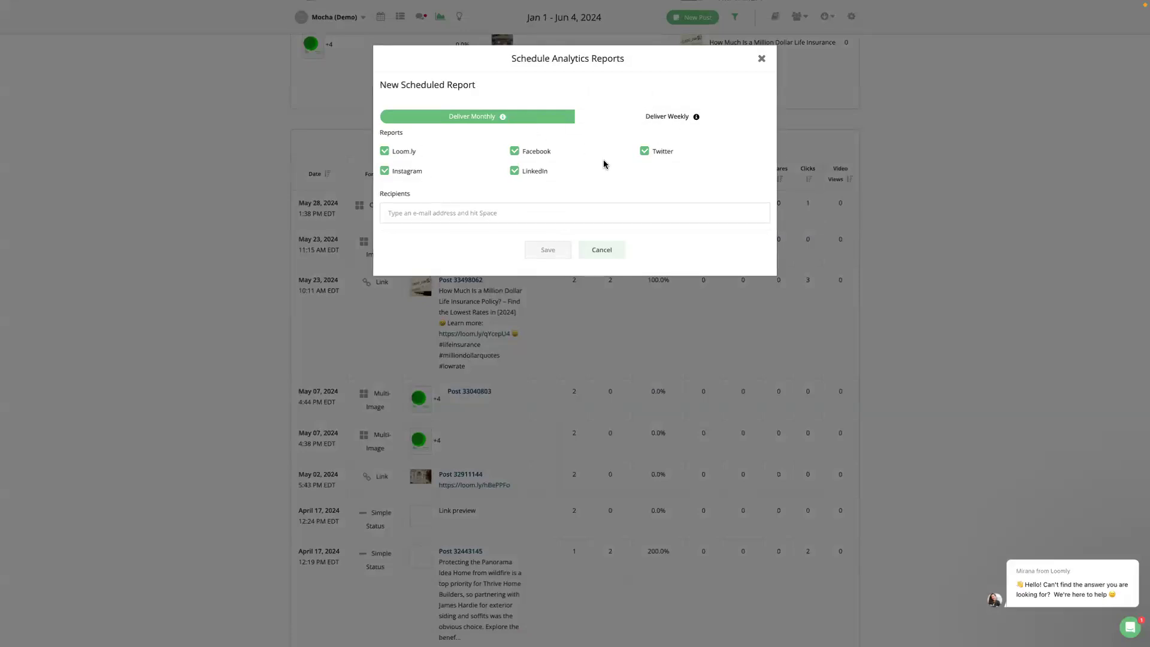
click(512, 214)
click(599, 252)
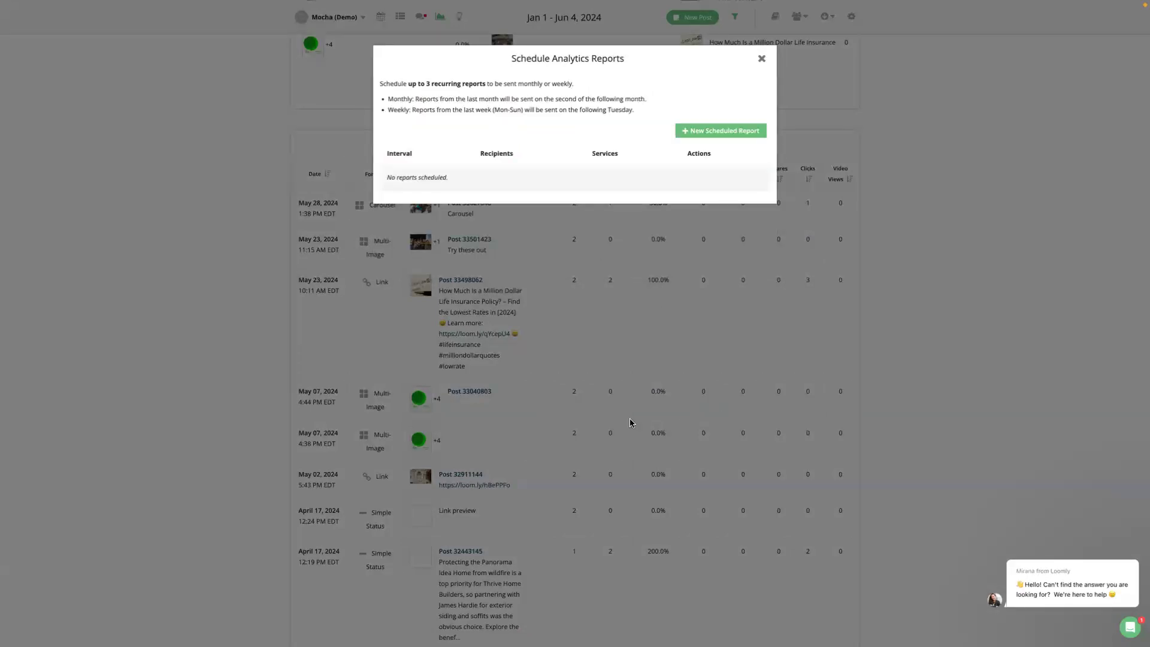
click(762, 59)
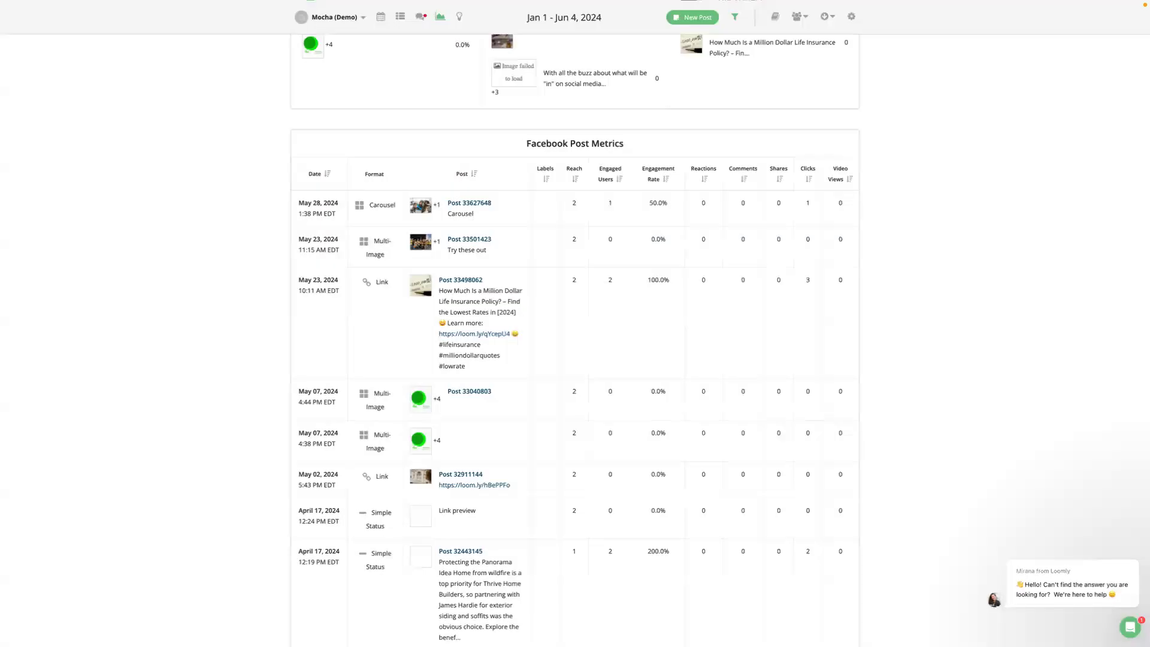